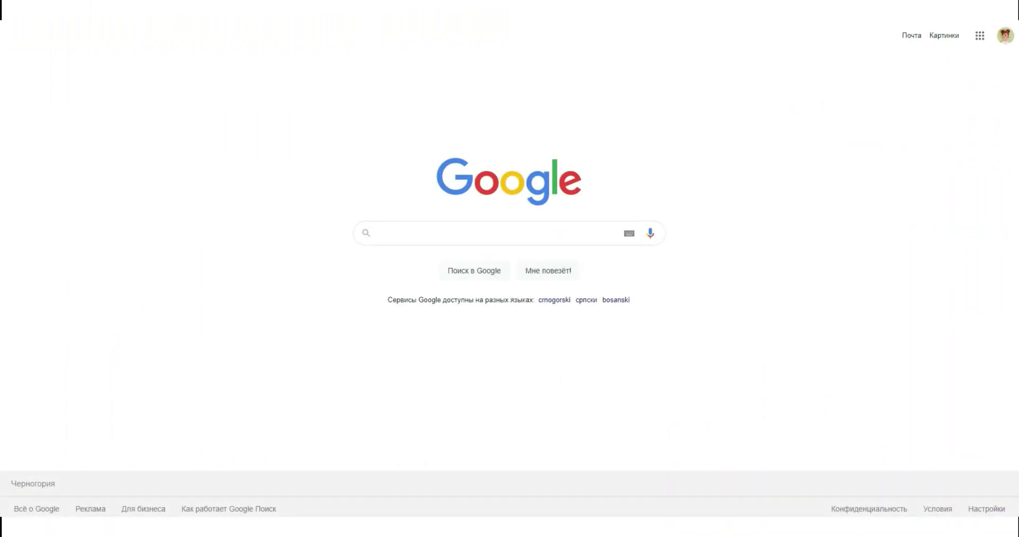
- Search Google for 'free commercial fonts' using the autocomplete suggestion
left_click(433, 238)
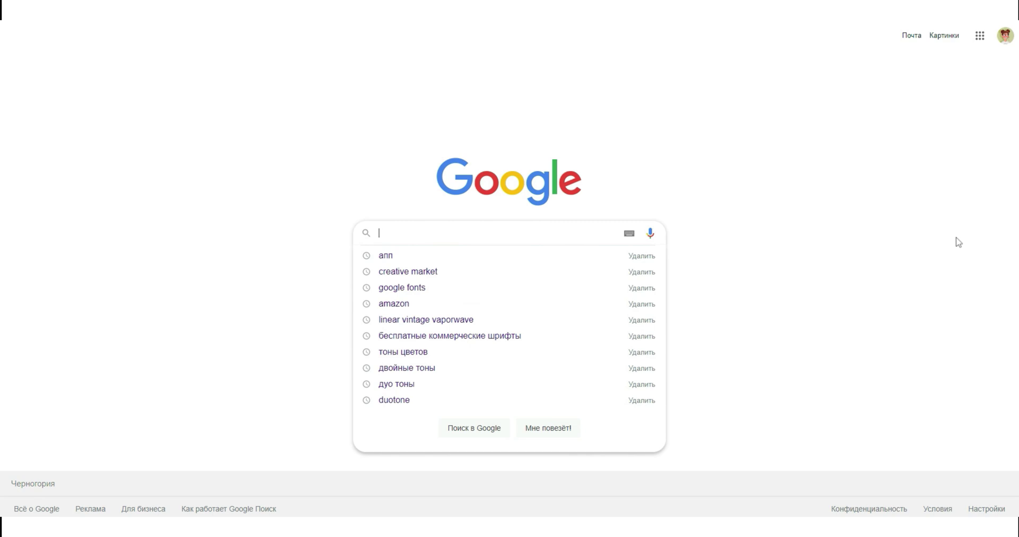
type("free commercia")
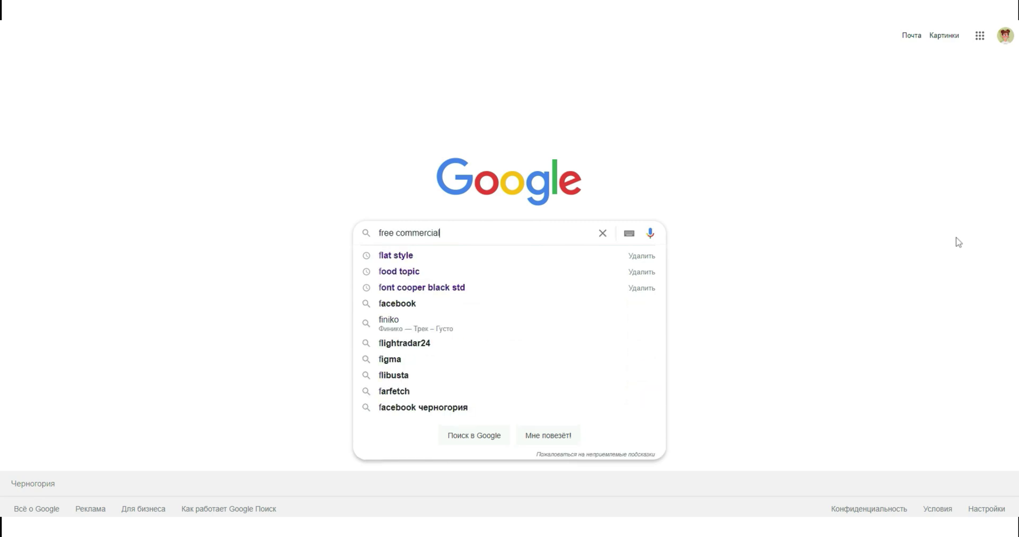
type("l")
left_click(486, 257)
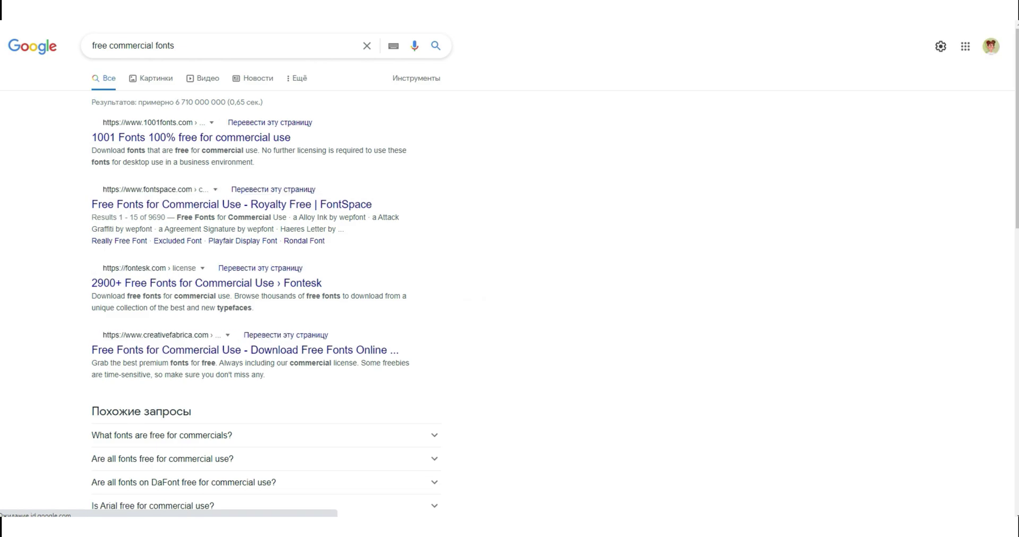
- Scroll down the free commercial fonts results and back up to the Google Fonts entry
scroll(510, 270, "down", 2)
scroll(510, 269, "down", 1)
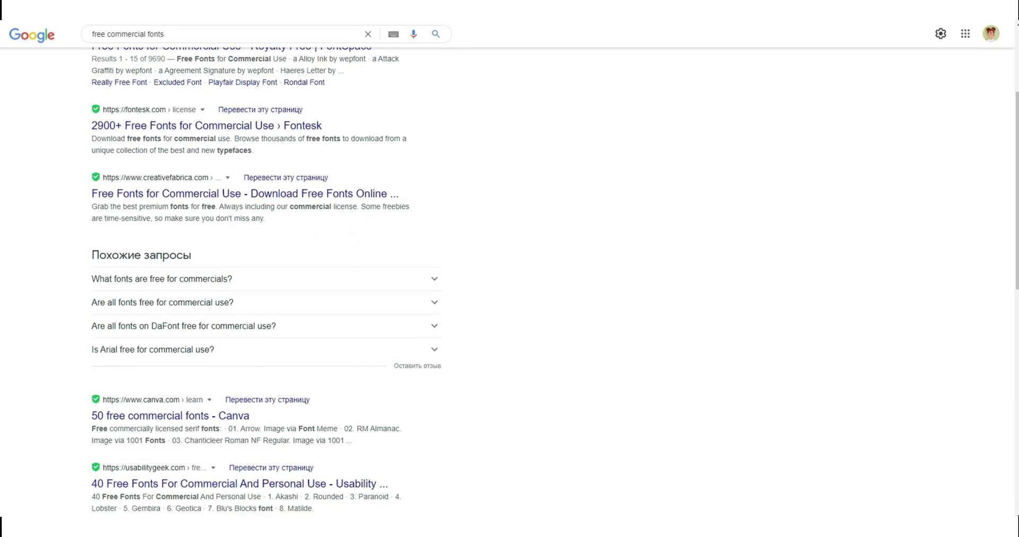
scroll(510, 281, "down", 4)
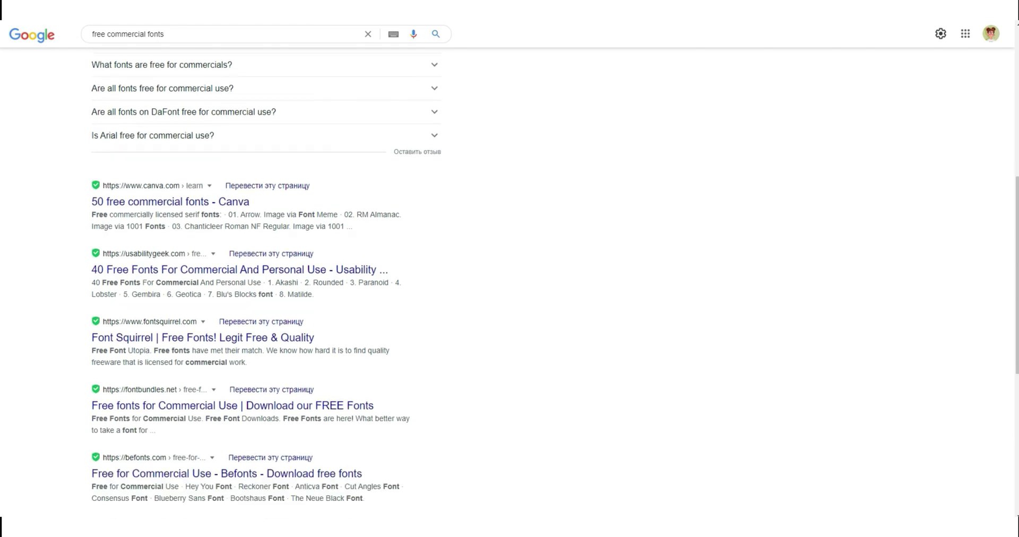
scroll(509, 281, "down", 2)
scroll(510, 281, "down", 2)
scroll(509, 281, "up", 2)
scroll(510, 281, "up", 3)
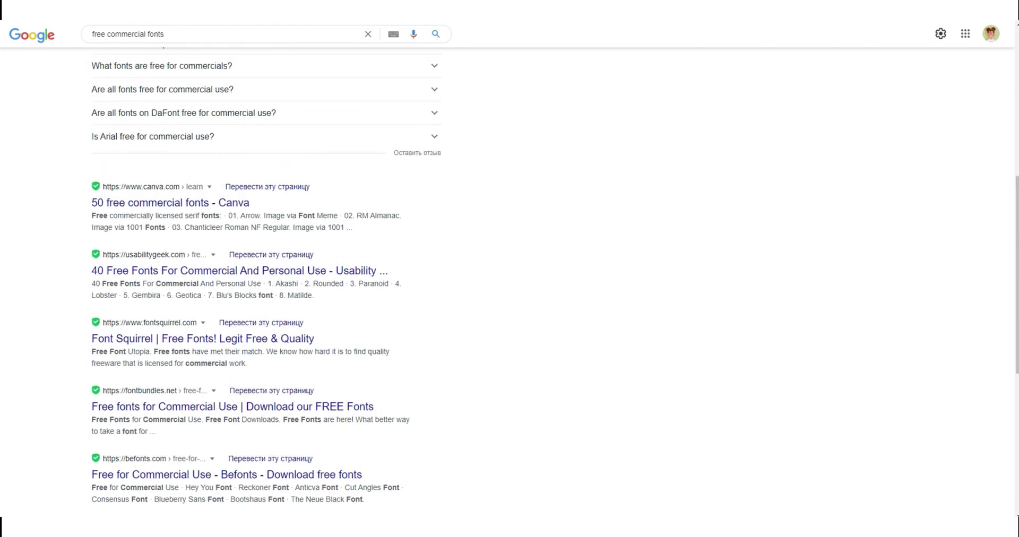
scroll(265, 281, "up", 2)
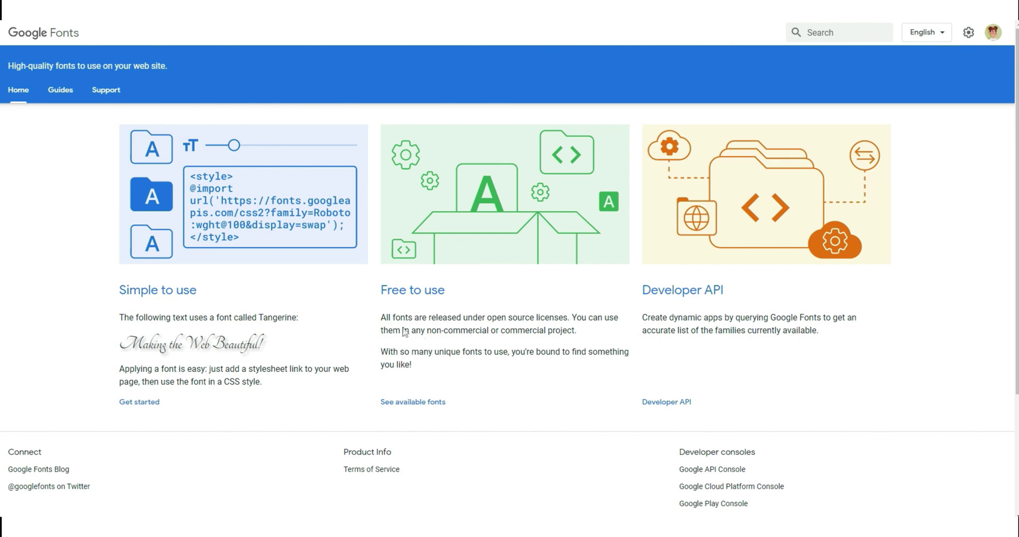
- Highlight the commercial-use licence wording, then go to See available fonts
left_click_drag(428, 333, 573, 332)
left_click(590, 340)
left_click(434, 402)
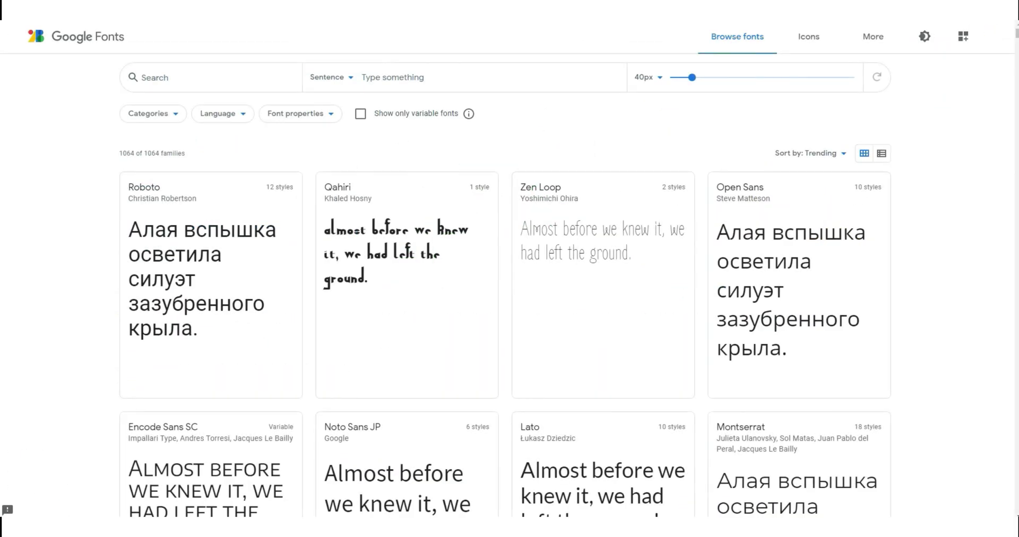
- Scroll down the Browse fonts grid of 1064 families and back to the top
scroll(509, 287, "down", 1)
scroll(505, 286, "down", 2)
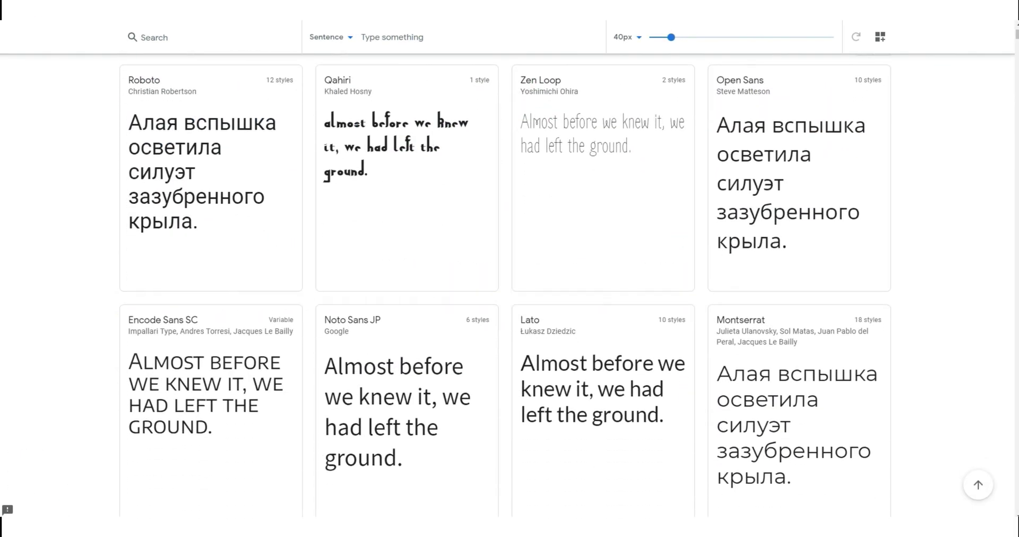
scroll(505, 287, "down", 4)
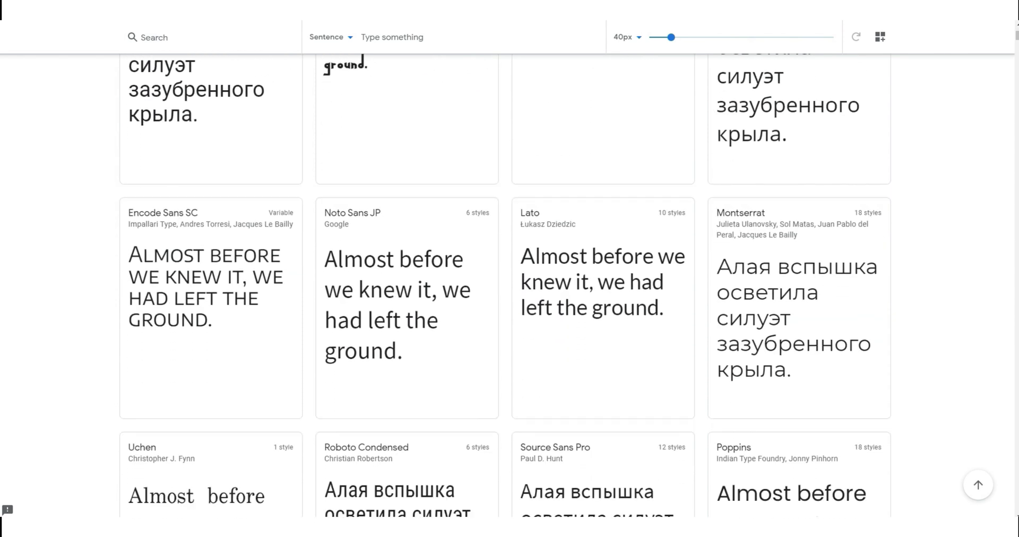
scroll(506, 286, "down", 2)
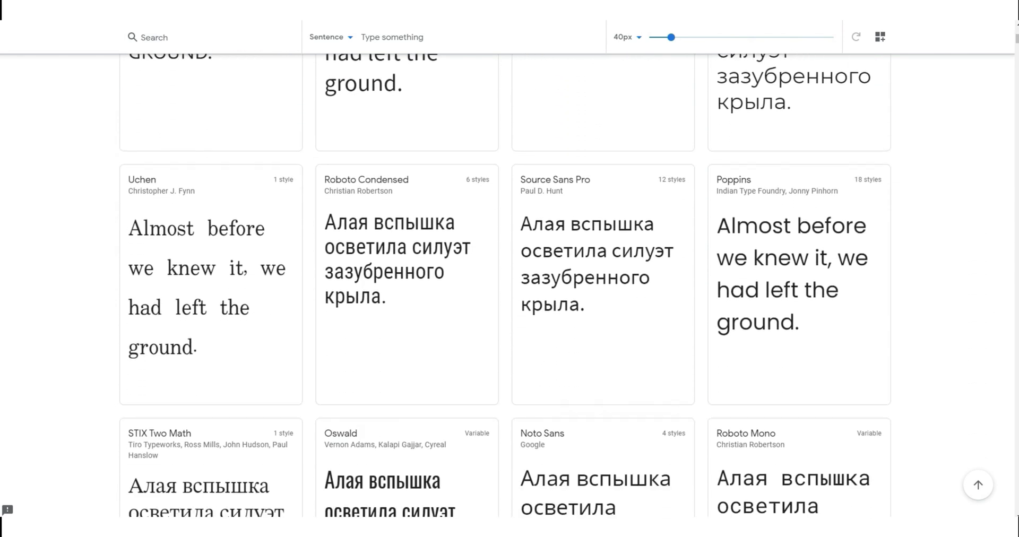
scroll(506, 287, "up", 2)
scroll(505, 287, "up", 5)
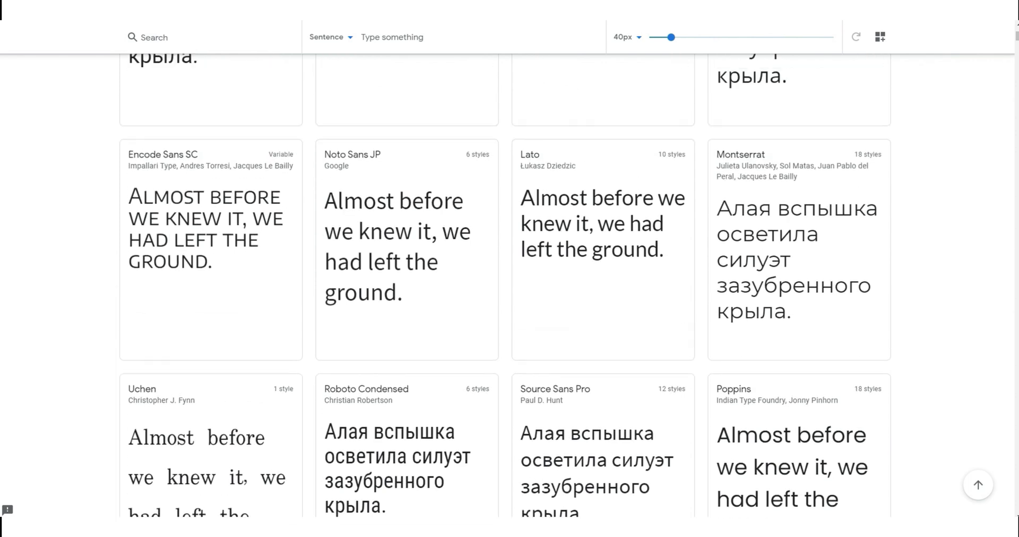
scroll(505, 287, "up", 2)
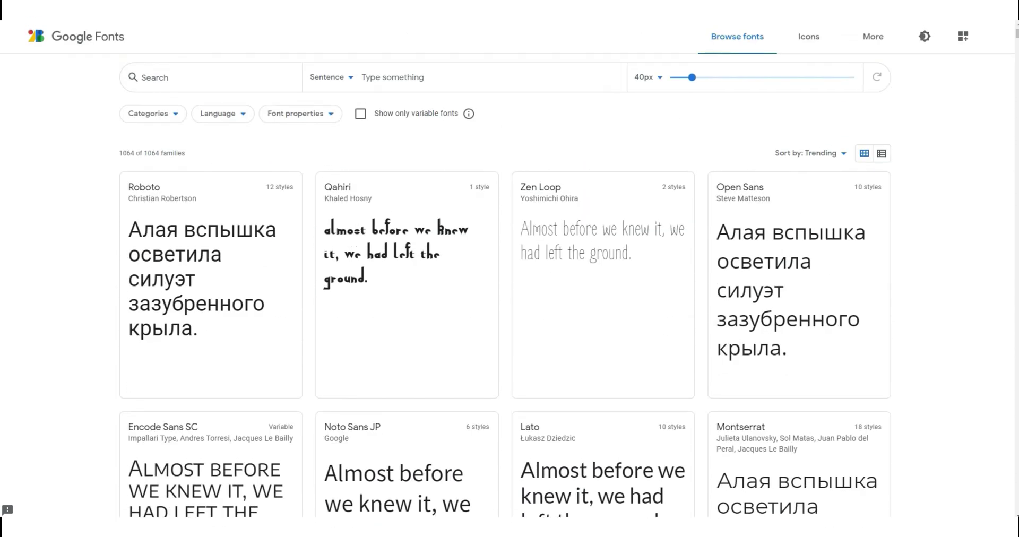
- Check the Categories and Language filters without changes, then show the Font properties filters
left_click(177, 122)
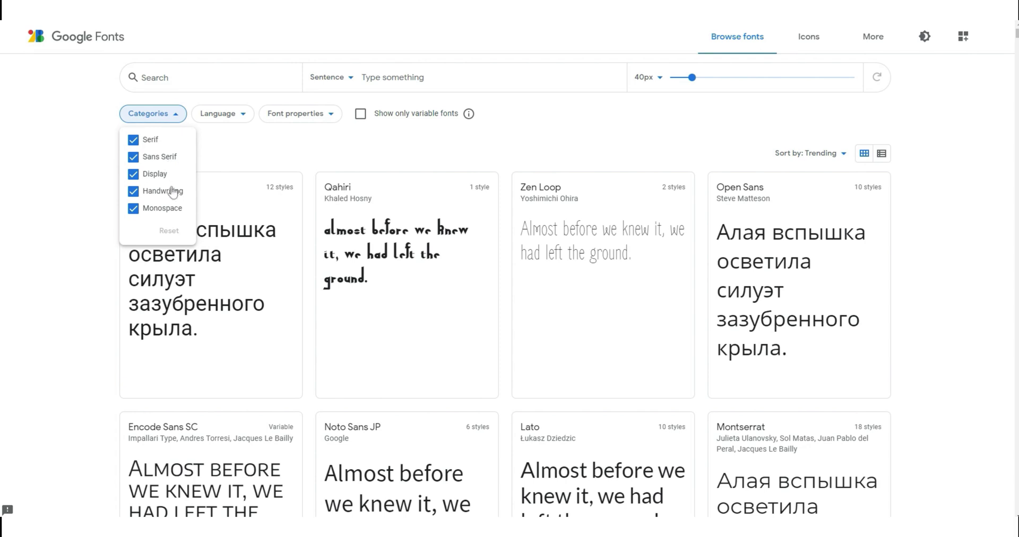
left_click(254, 153)
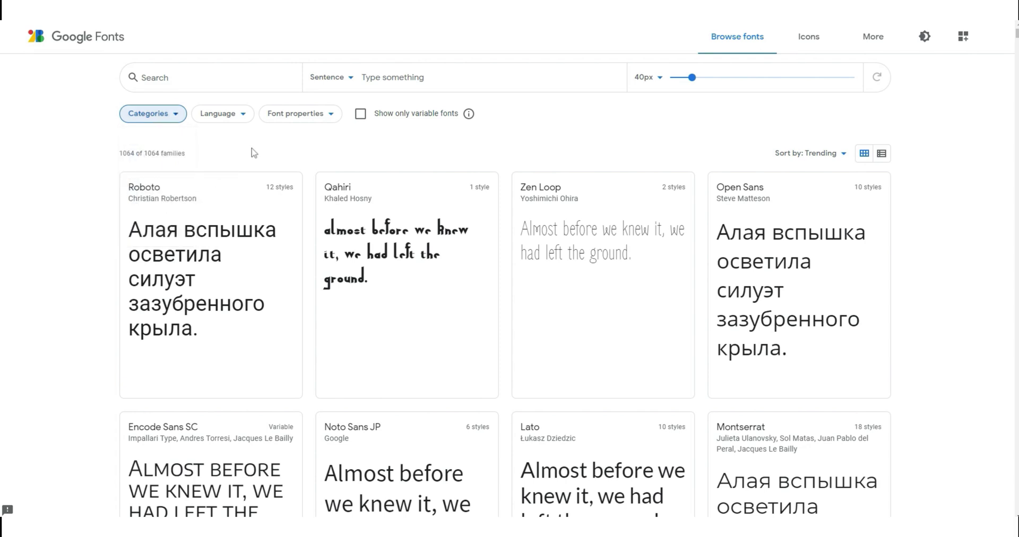
left_click(246, 119)
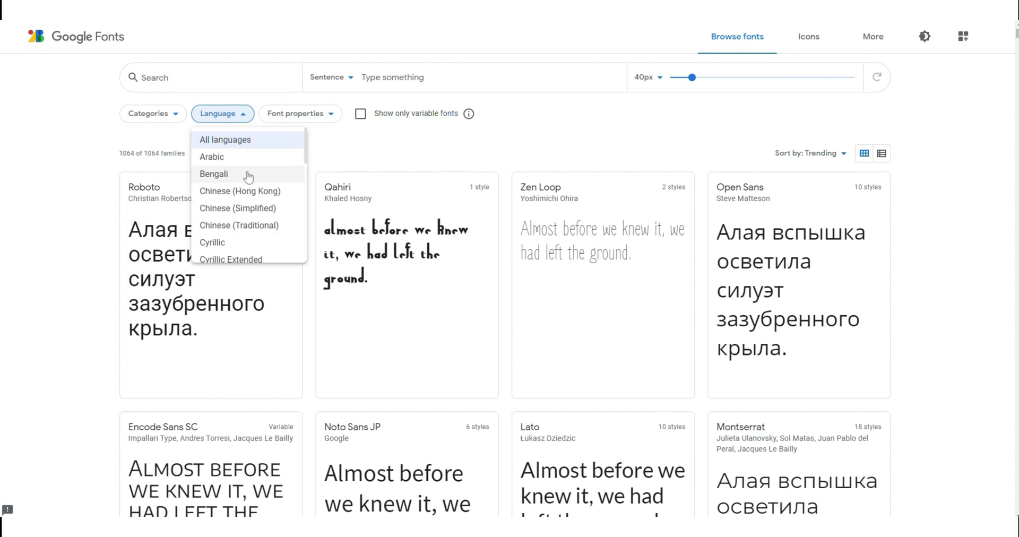
scroll(260, 223, "down", 5)
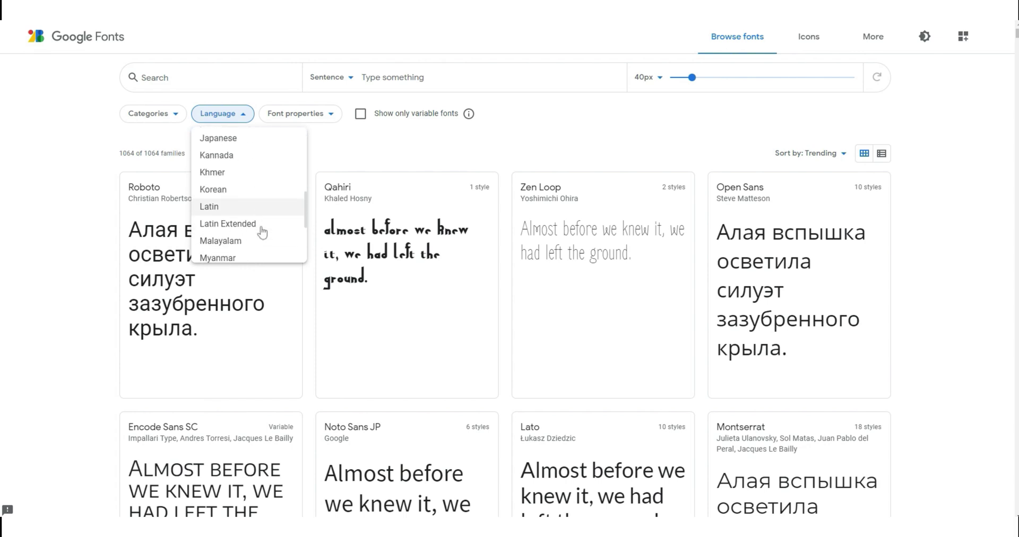
left_click(348, 154)
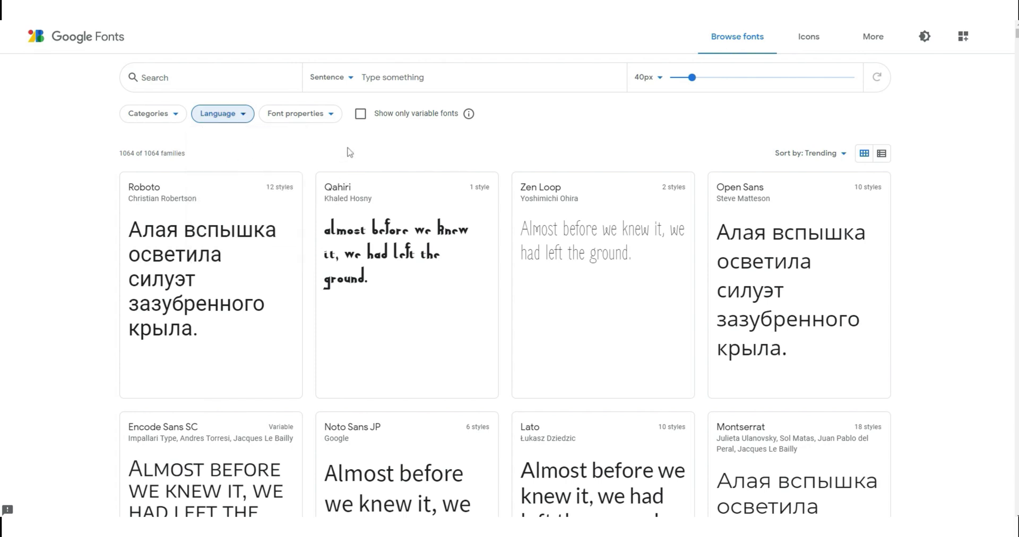
left_click(335, 119)
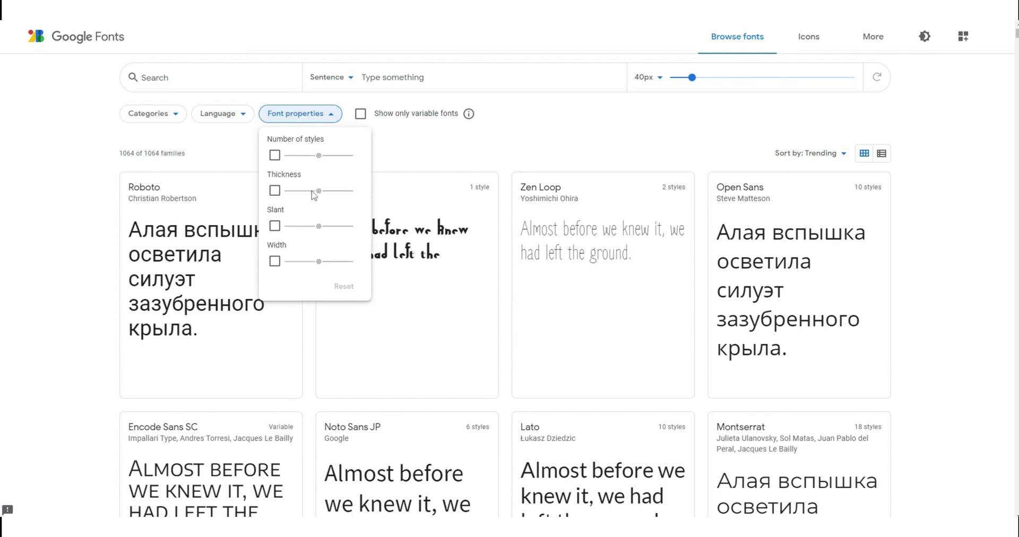
- Filter fonts by Thickness set to the thinnest and scroll through the results
left_click(273, 191)
left_click(322, 191)
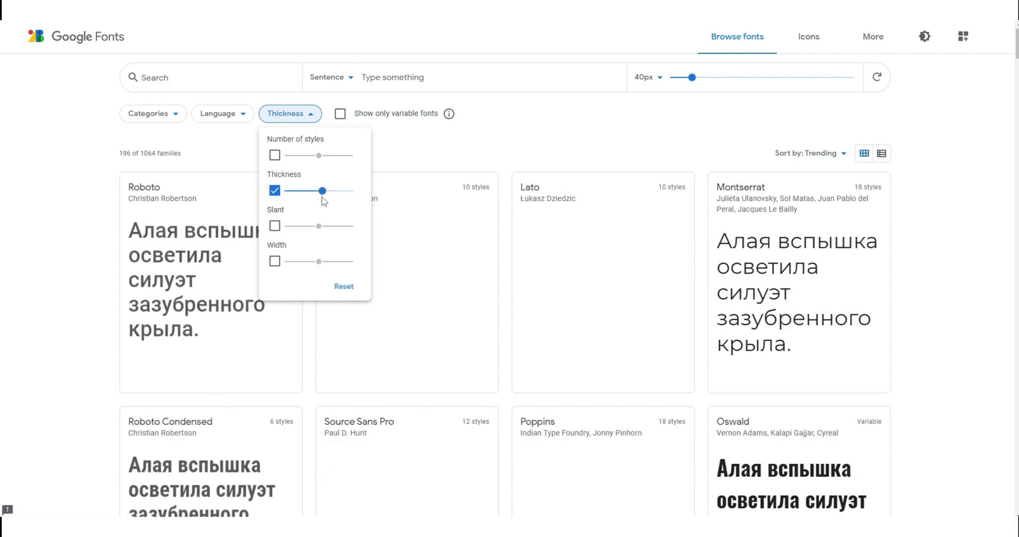
left_click_drag(322, 191, 287, 191)
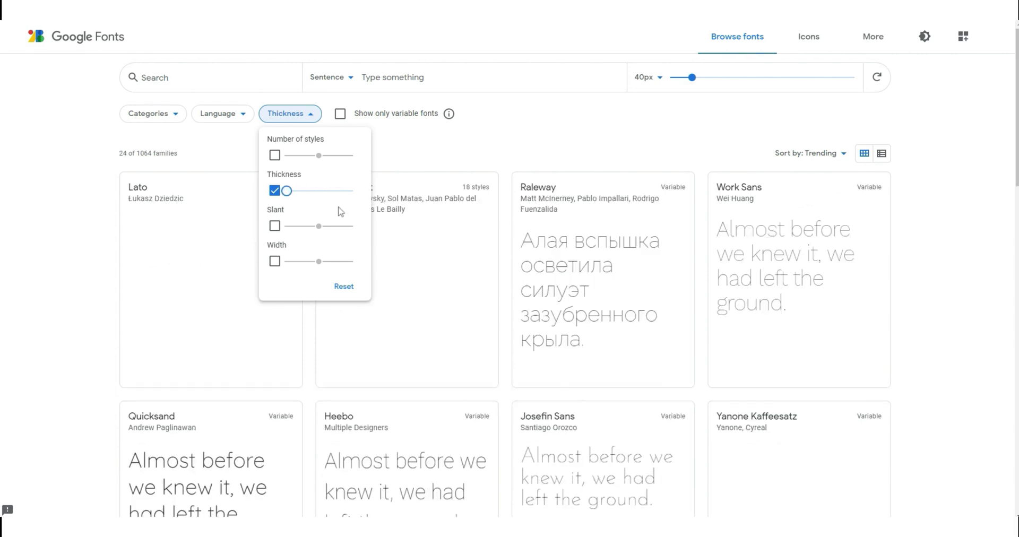
scroll(538, 398, "down", 2)
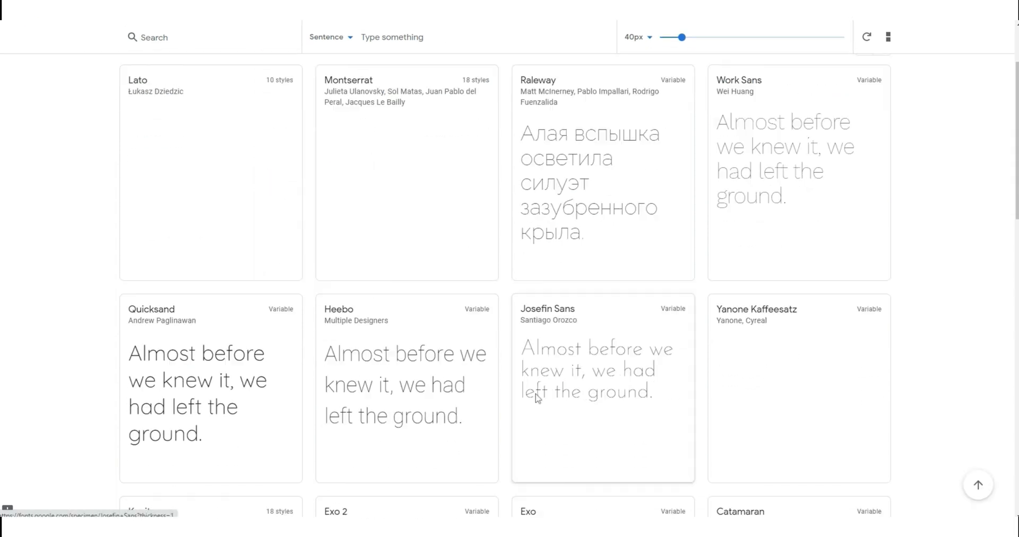
scroll(538, 398, "down", 3)
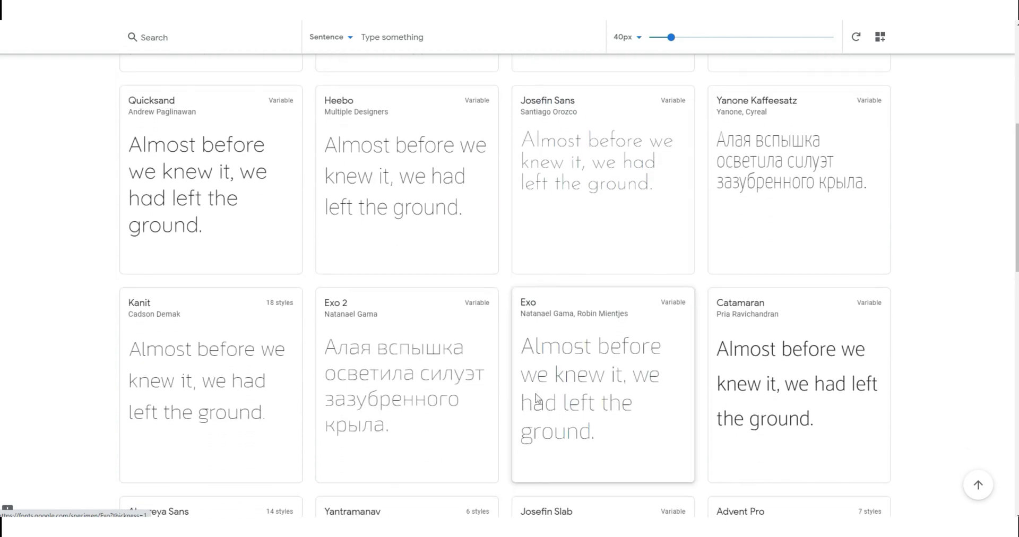
scroll(538, 398, "up", 5)
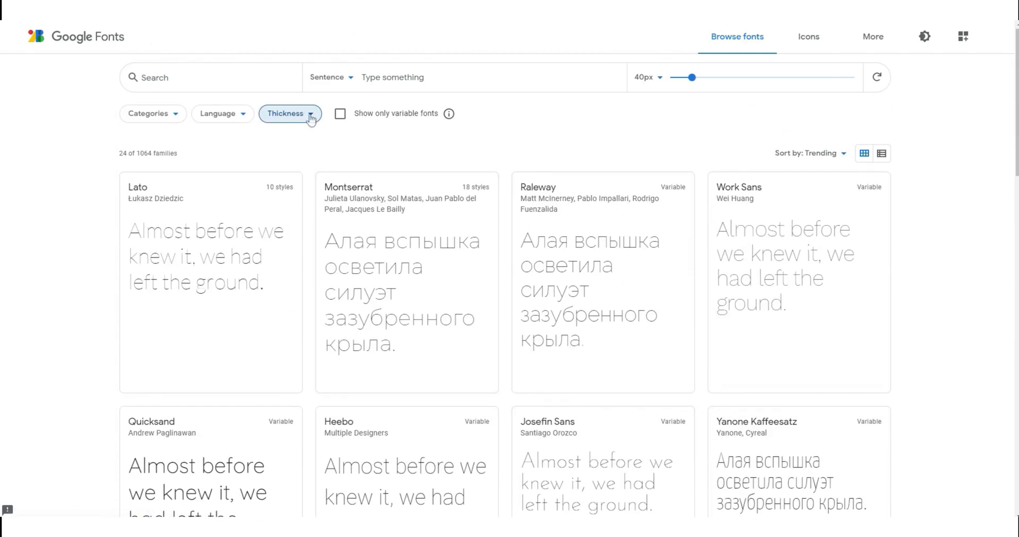
- Switch thickness to the heaviest fonts, browse them, then turn the Thickness filter off
left_click(311, 114)
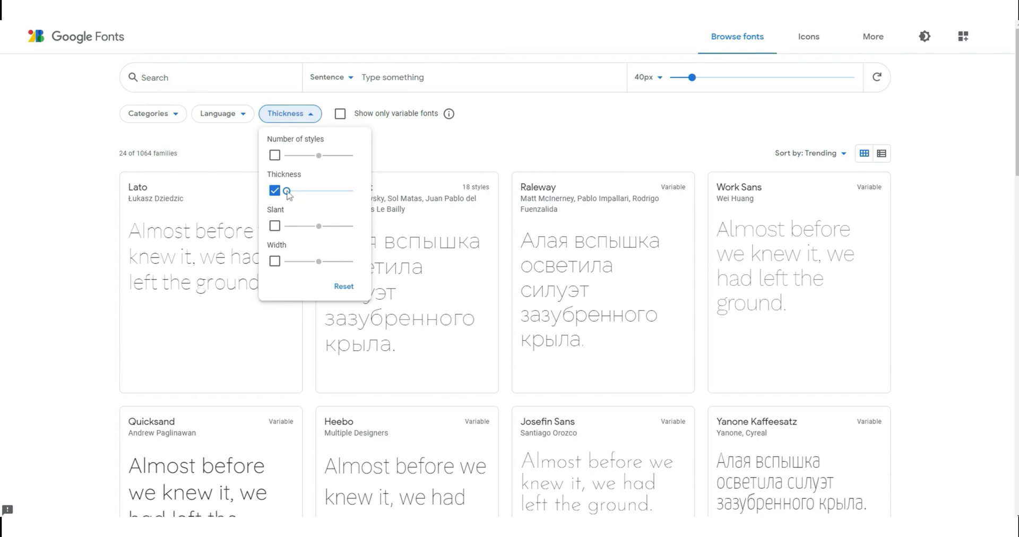
left_click_drag(287, 189, 350, 190)
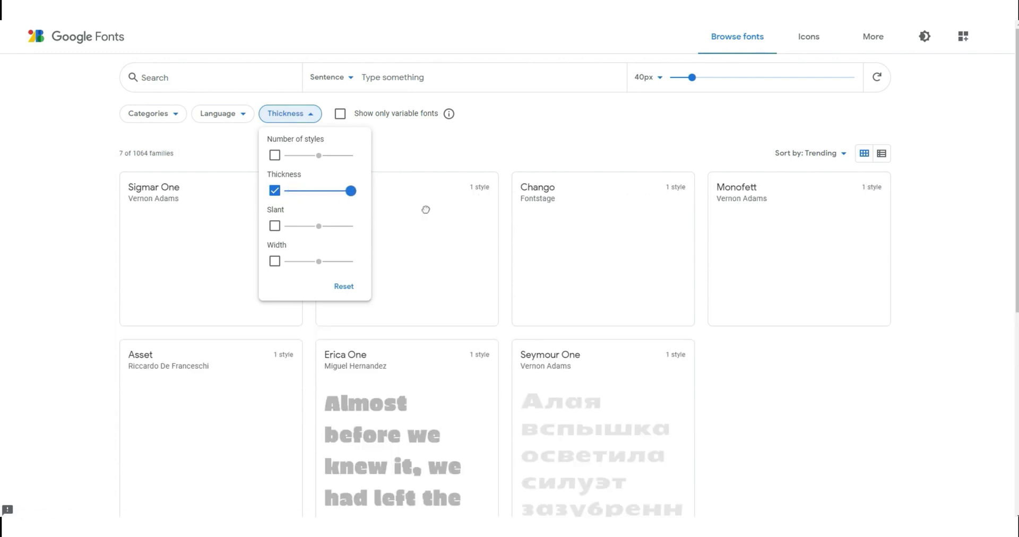
left_click(450, 162)
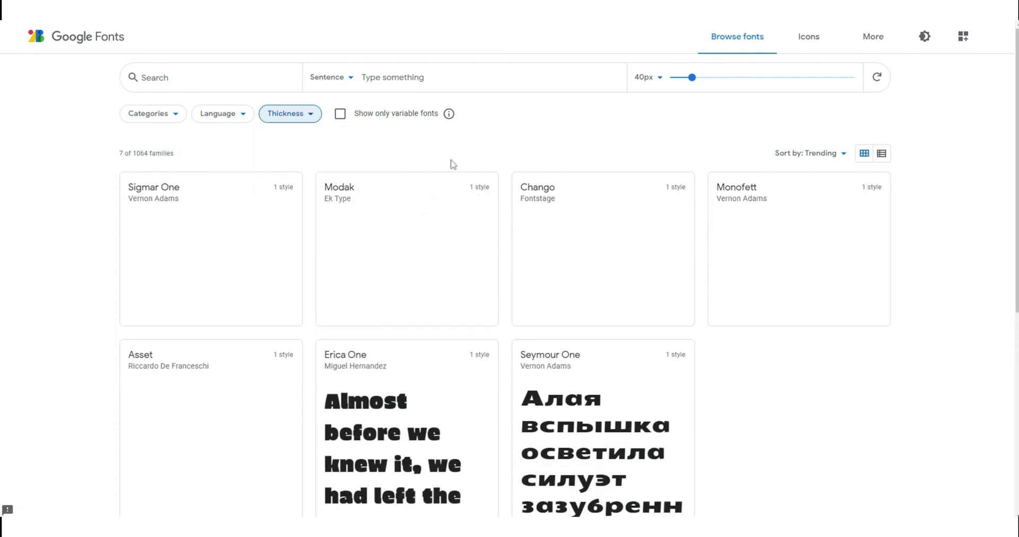
scroll(451, 163, "down", 2)
scroll(452, 164, "down", 2)
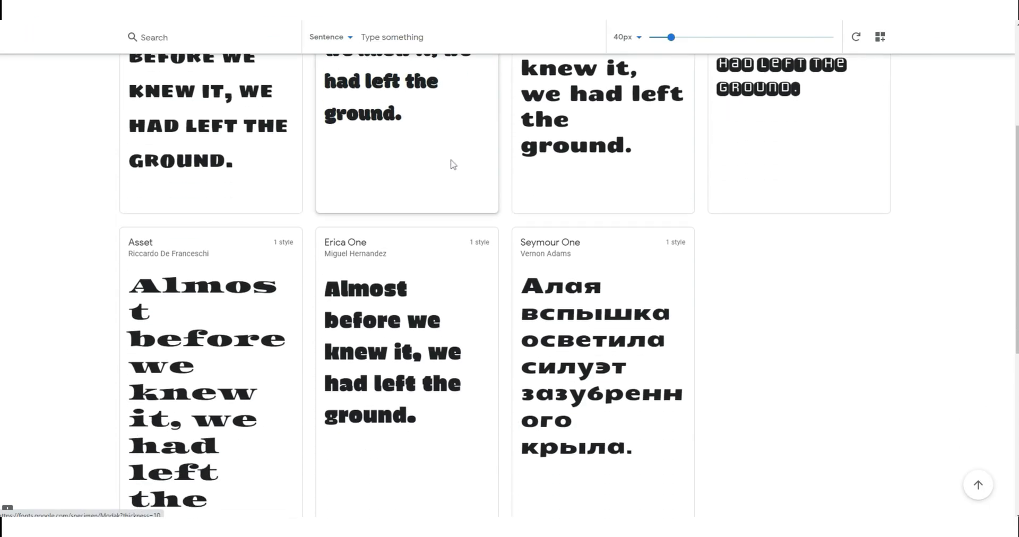
scroll(551, 232, "down", 4)
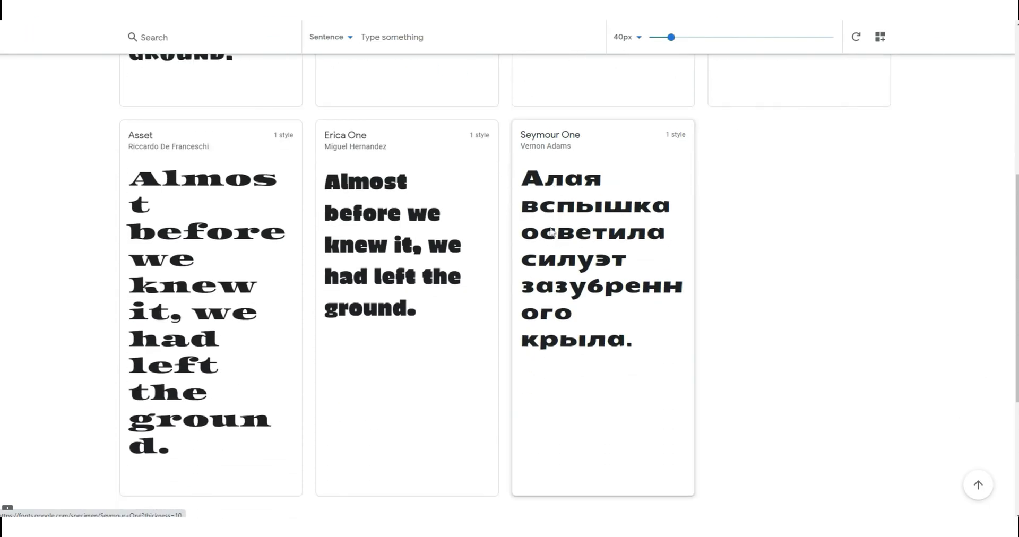
scroll(551, 232, "up", 8)
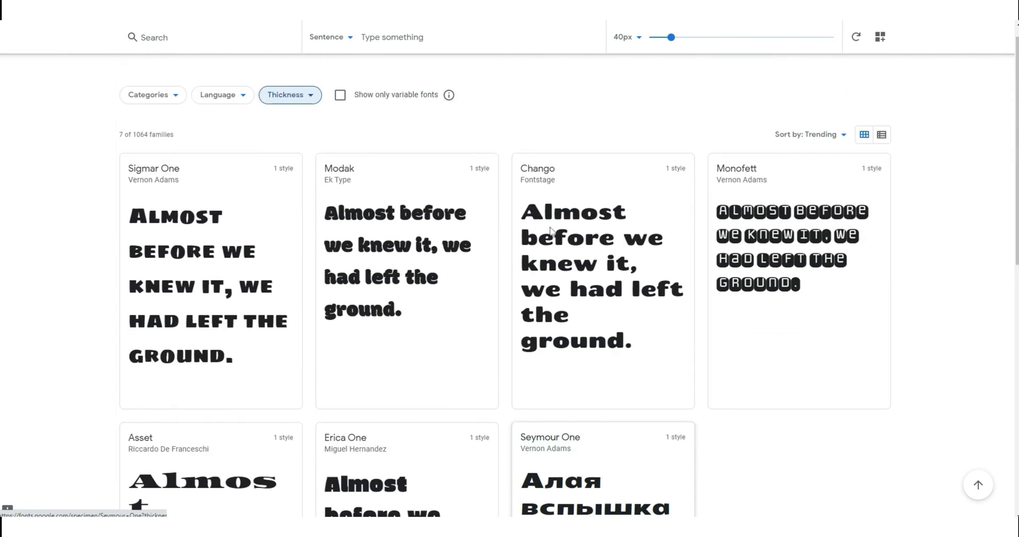
left_click(313, 116)
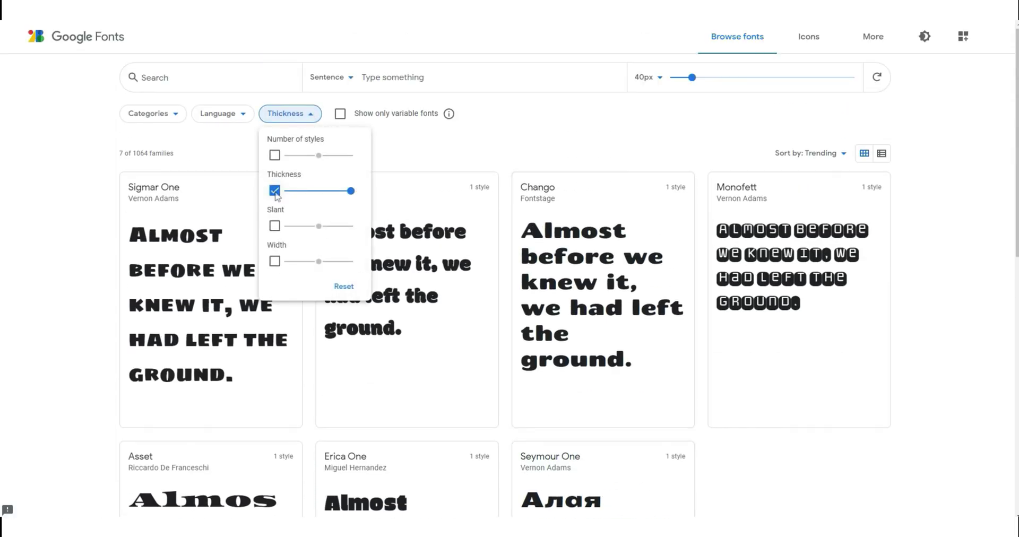
left_click(274, 190)
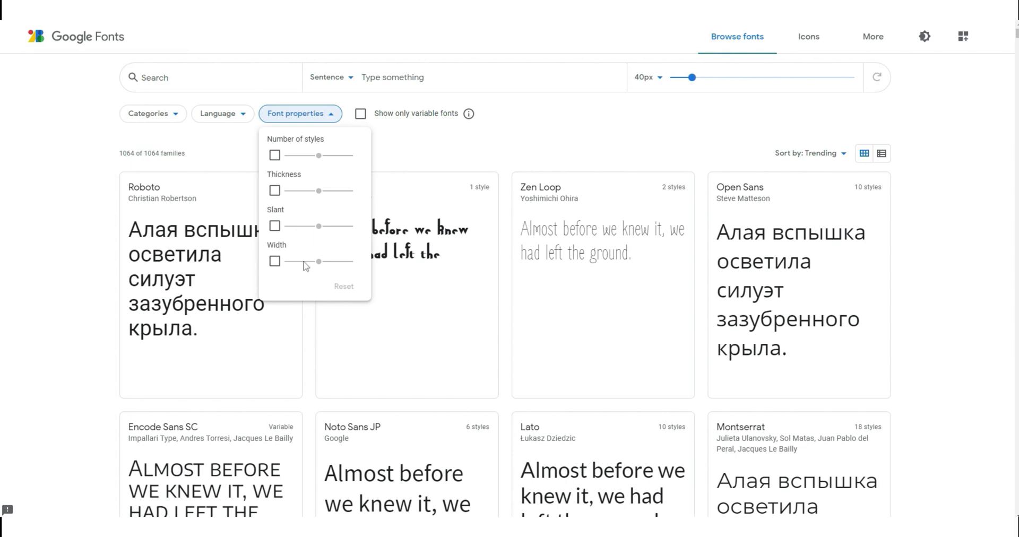
- Close the Font properties panel and place the cursor in the 'Type something' preview field
left_click(413, 151)
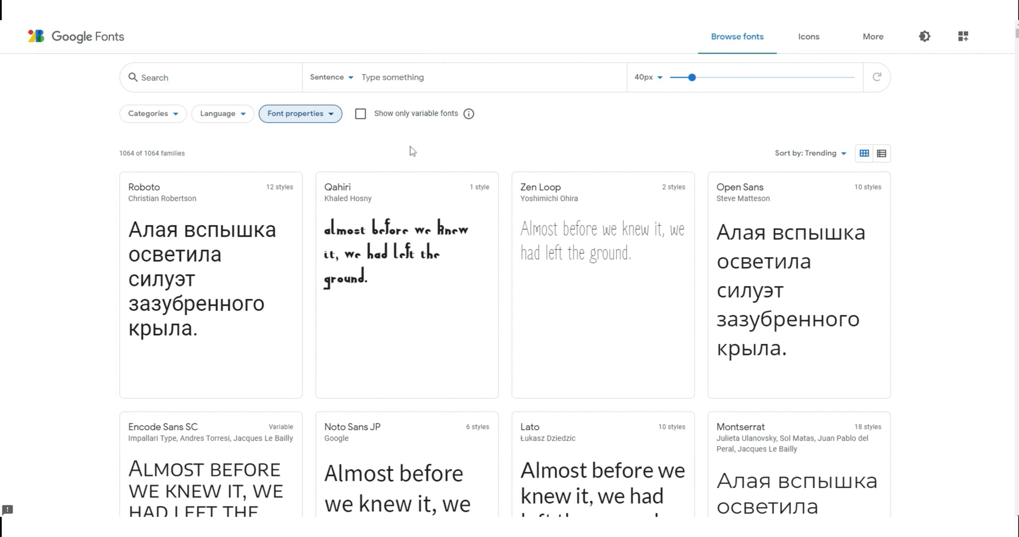
left_click(416, 78)
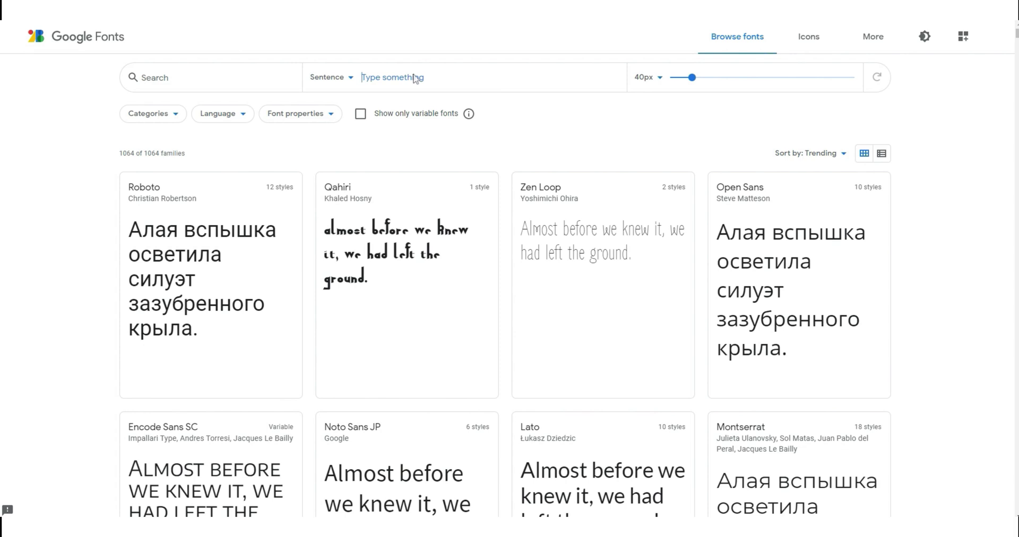
- Enter a preview sentence introducing a first name, then scroll the font grid down and back
type("am Elena")
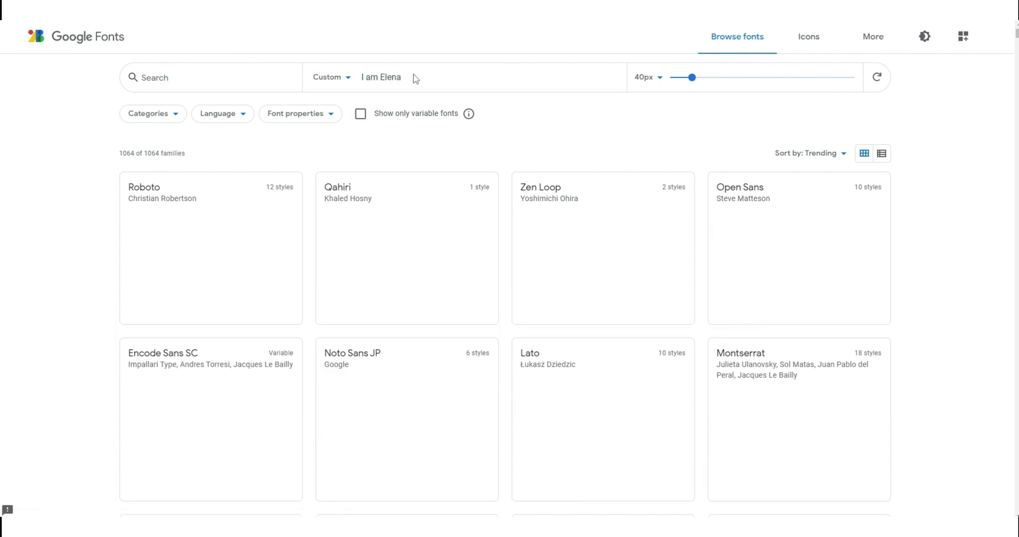
scroll(416, 79, "down", 1)
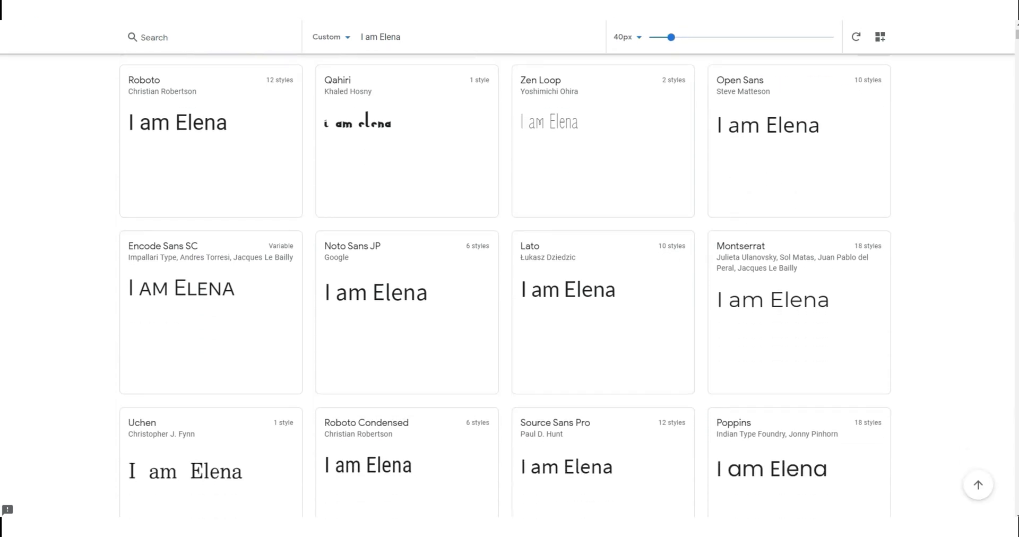
scroll(407, 143, "down", 2)
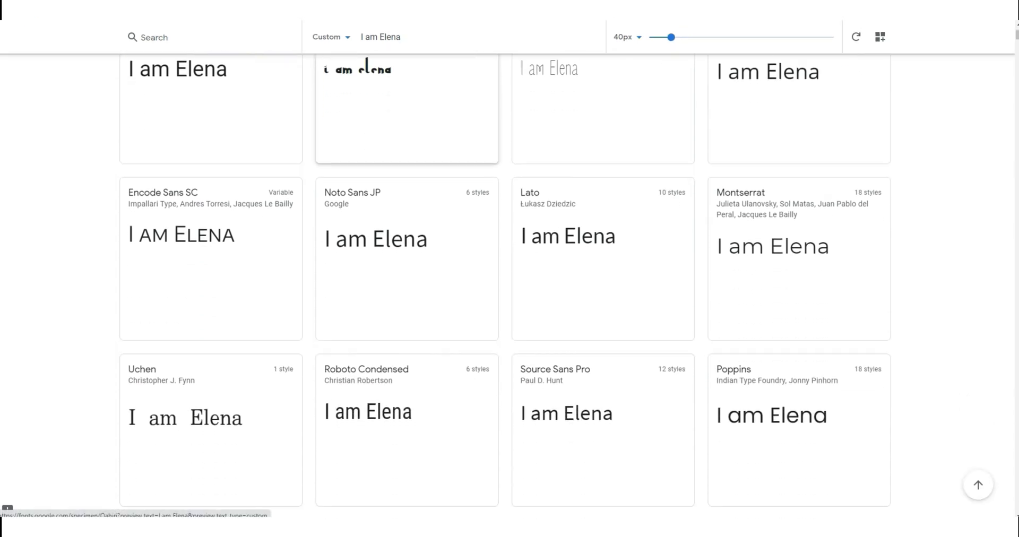
scroll(407, 106, "down", 3)
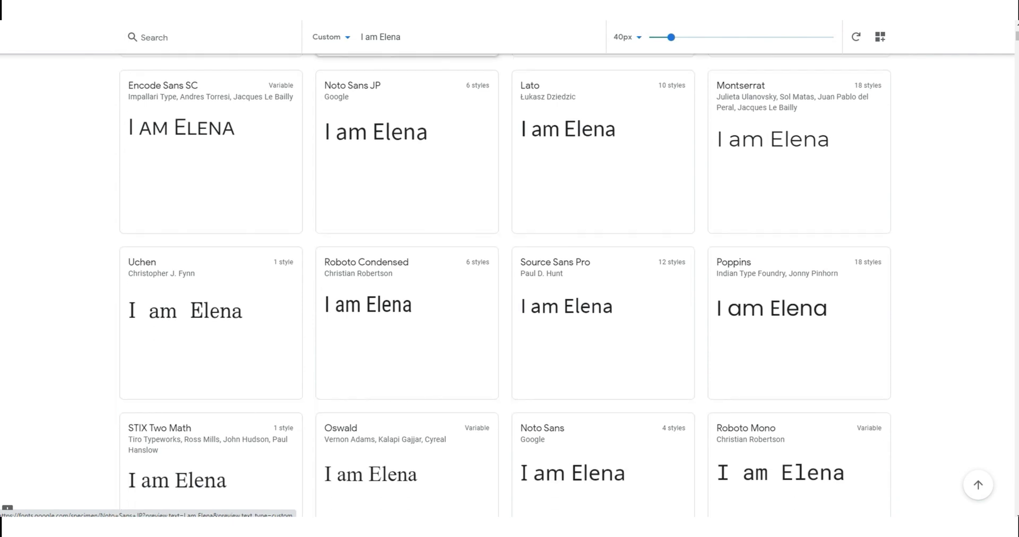
scroll(408, 106, "down", 1)
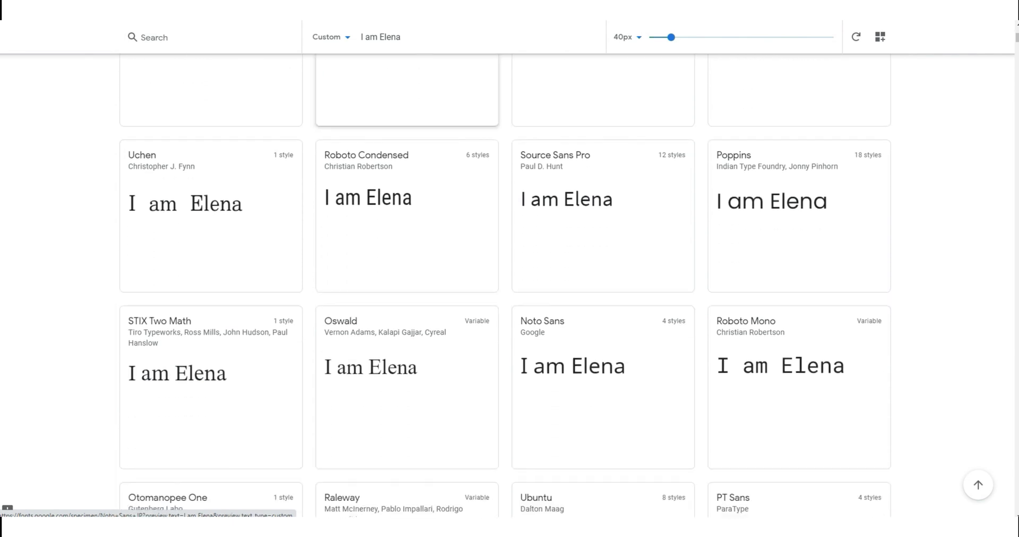
scroll(407, 107, "down", 1)
scroll(407, 107, "down", 2)
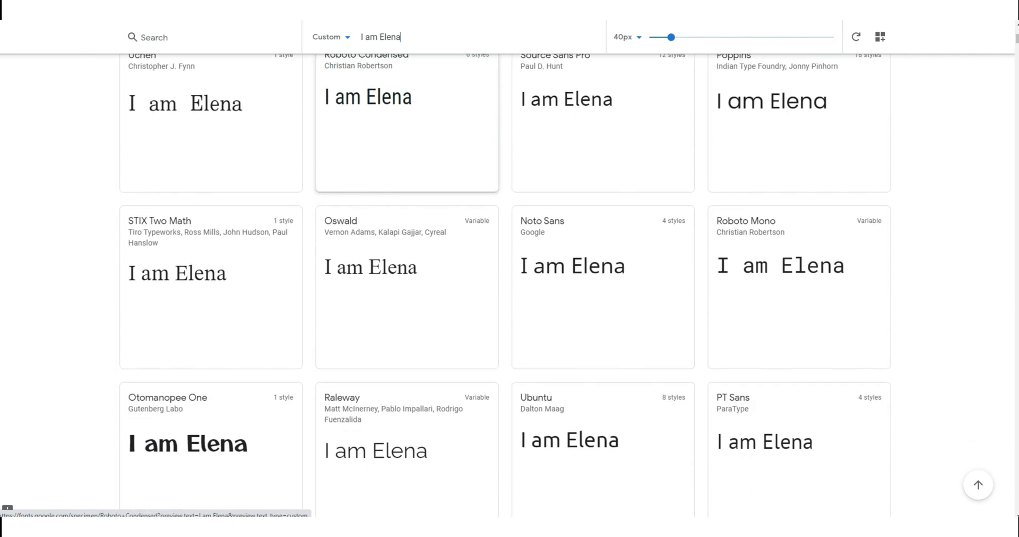
scroll(407, 106, "down", 2)
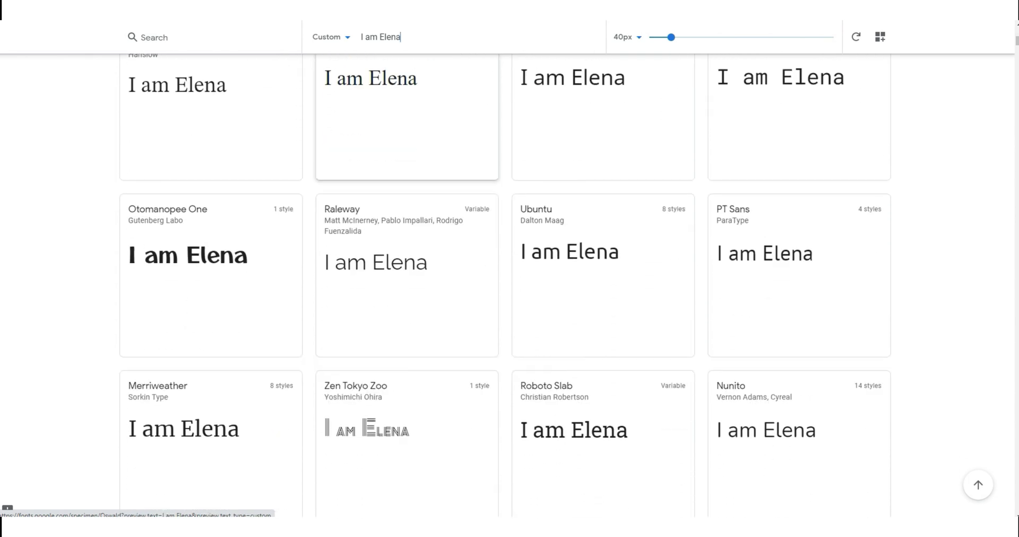
scroll(408, 265, "down", 3)
scroll(407, 266, "up", 10)
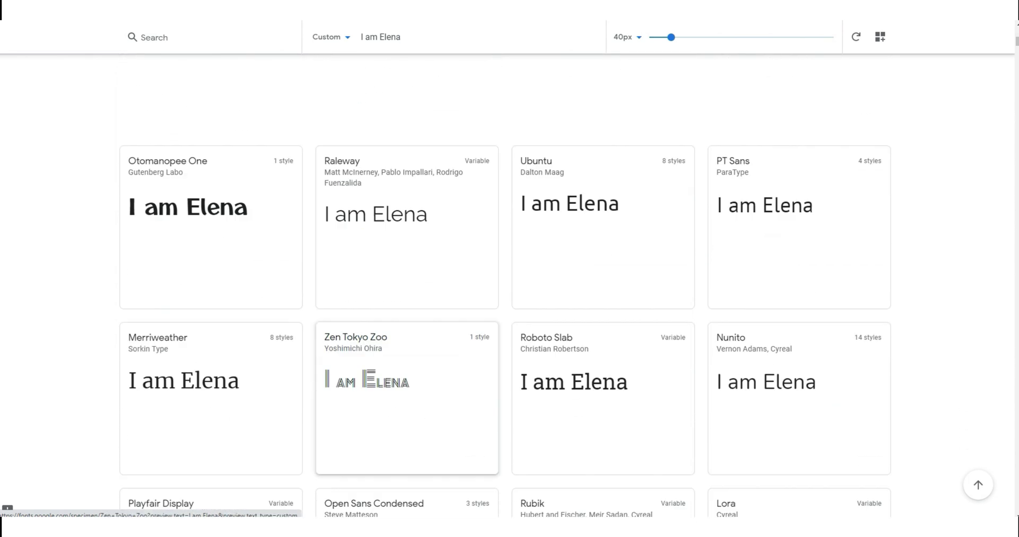
scroll(407, 265, "up", 5)
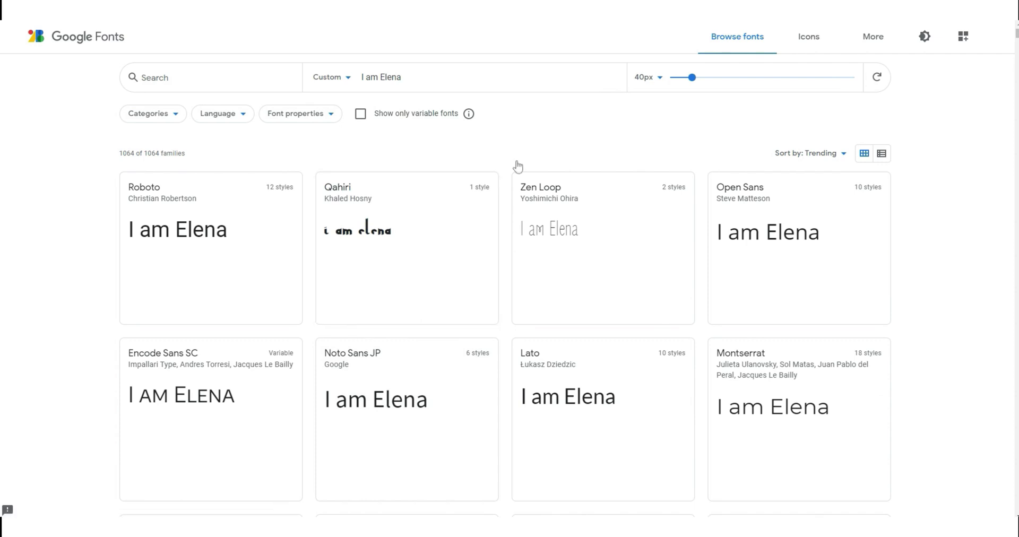
- Uncheck Serif, Sans Serif, Display and Monospace to keep 152 Handwriting fonts, scrolling to Great Vibes
left_click(171, 125)
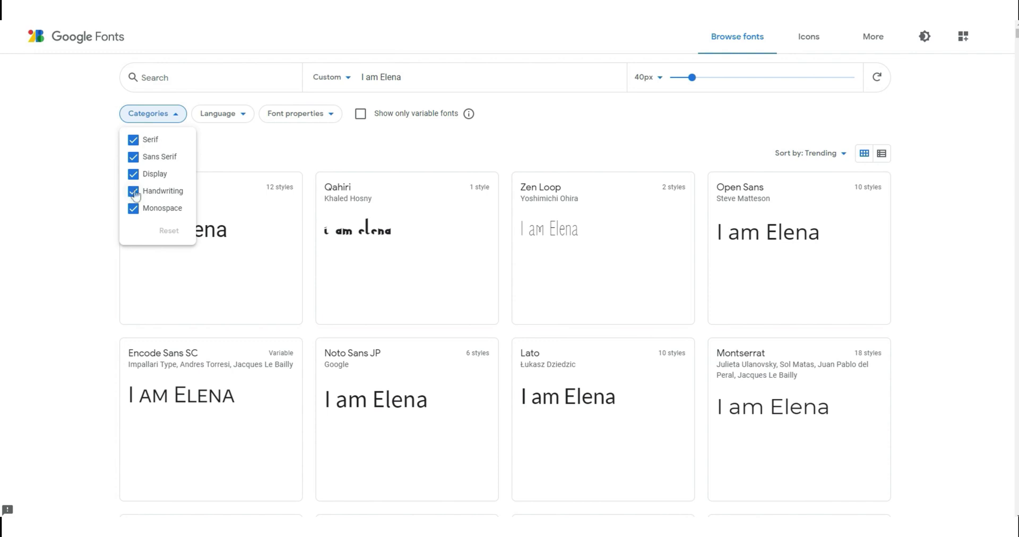
left_click(133, 140)
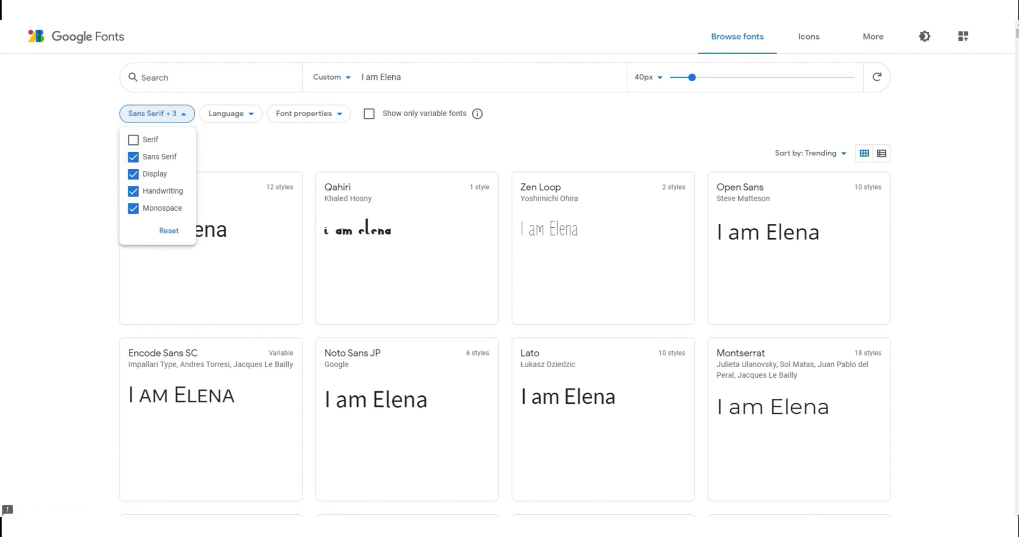
left_click(133, 157)
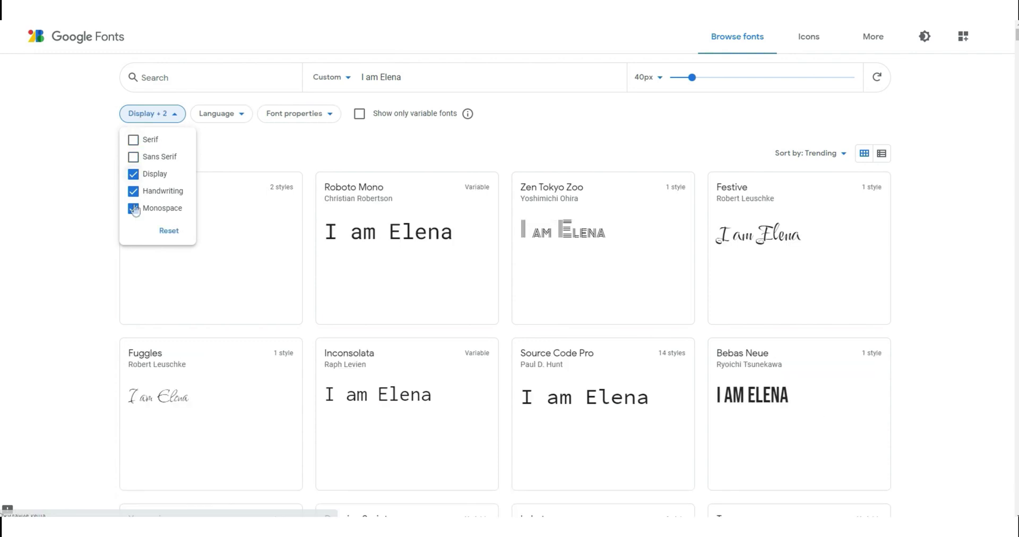
left_click(134, 174)
left_click(133, 208)
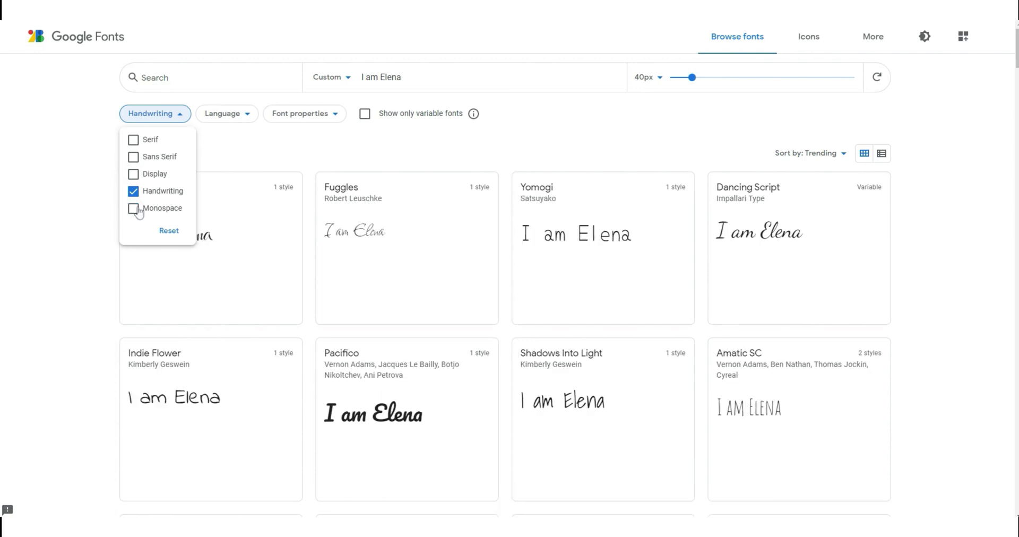
left_click(297, 156)
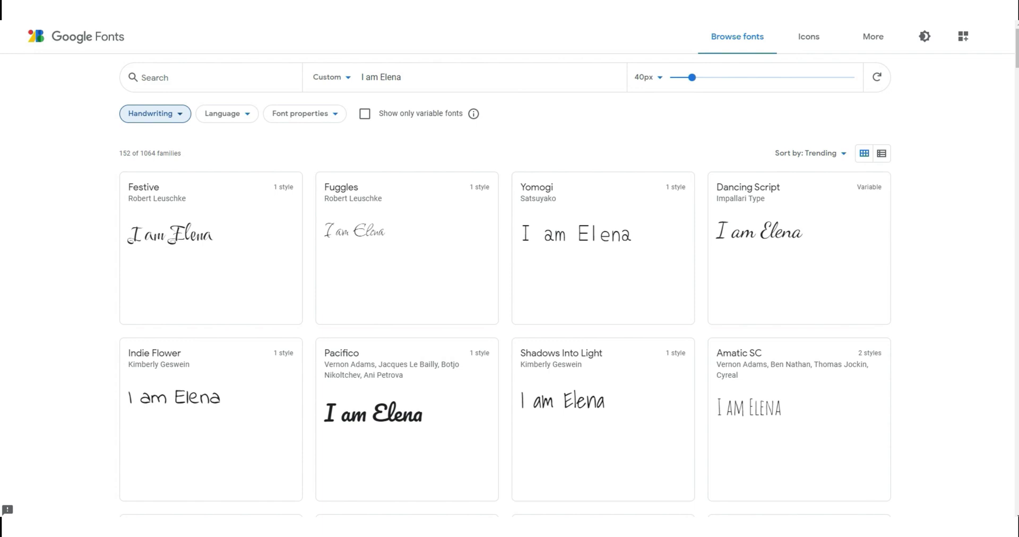
scroll(510, 287, "down", 4)
scroll(510, 286, "down", 3)
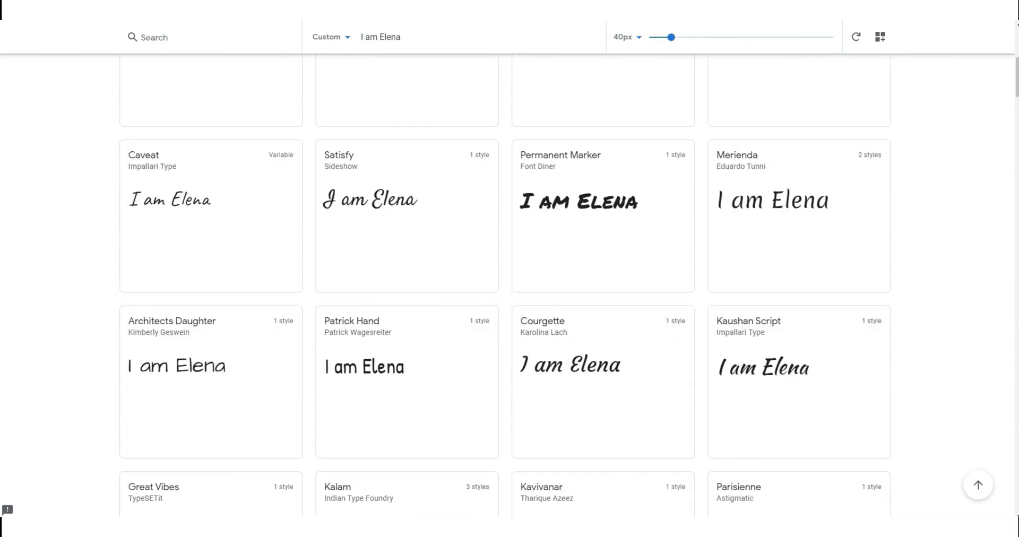
scroll(505, 305, "down", 1)
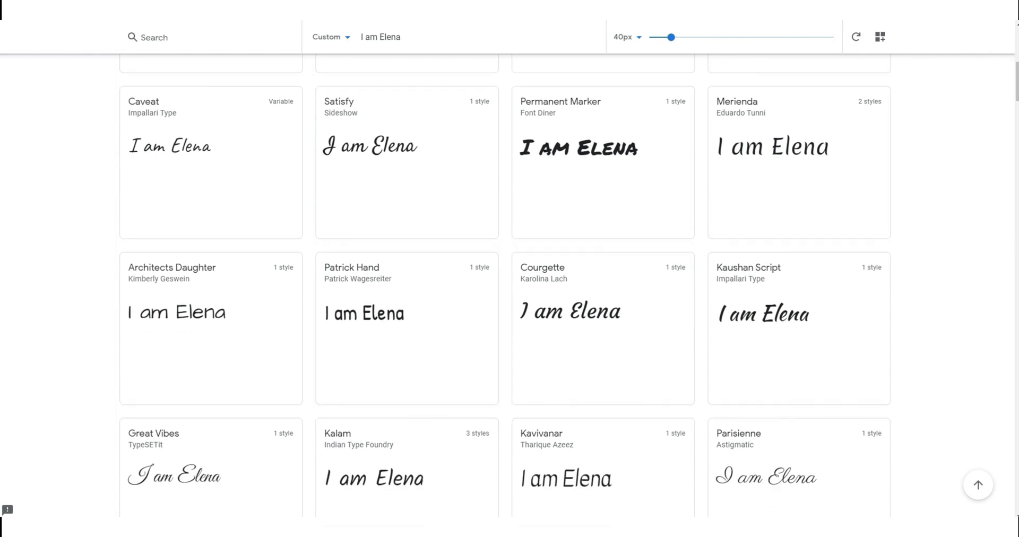
scroll(509, 287, "down", 1)
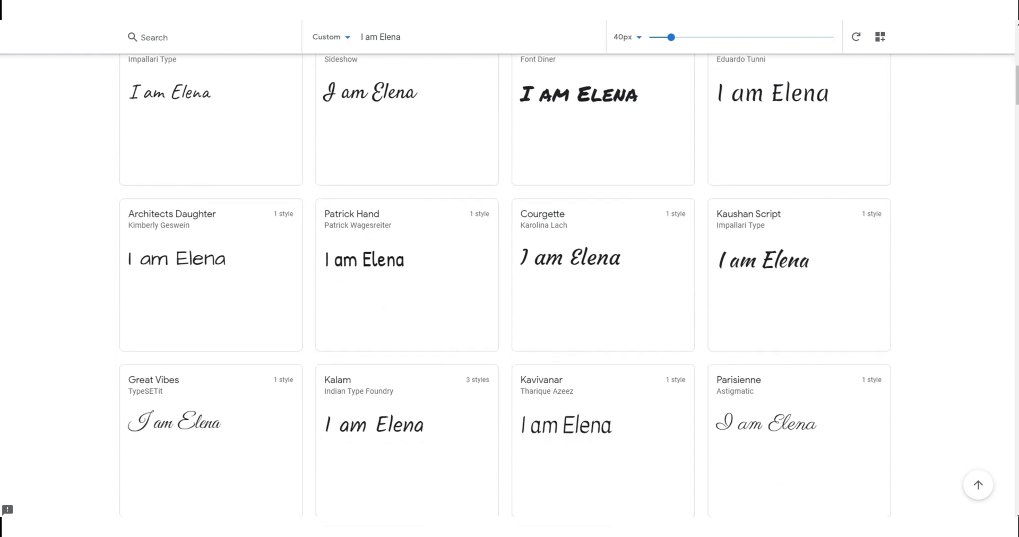
- Open the Great Vibes page and download the family as Great_Vibes.zip
left_click(193, 409)
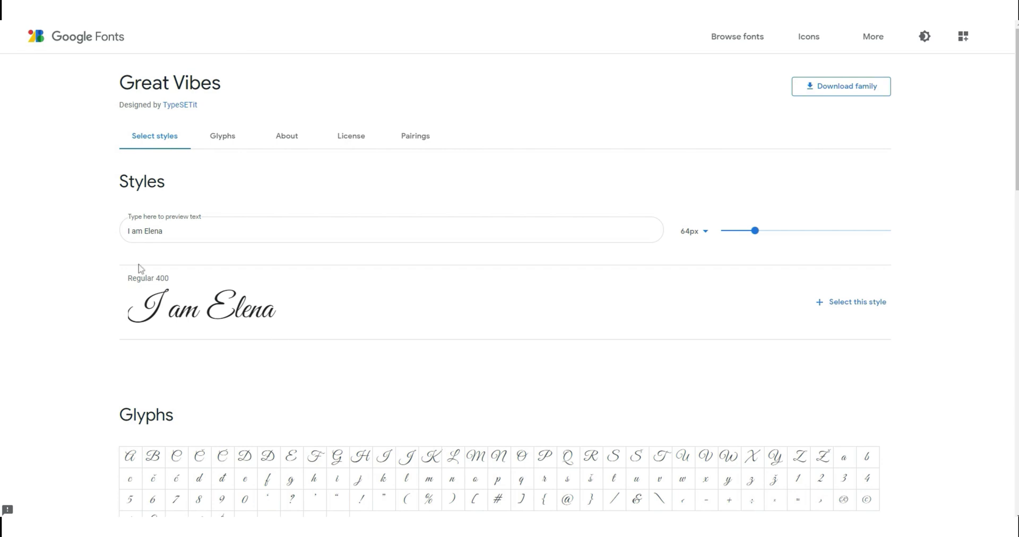
scroll(412, 357, "down", 1)
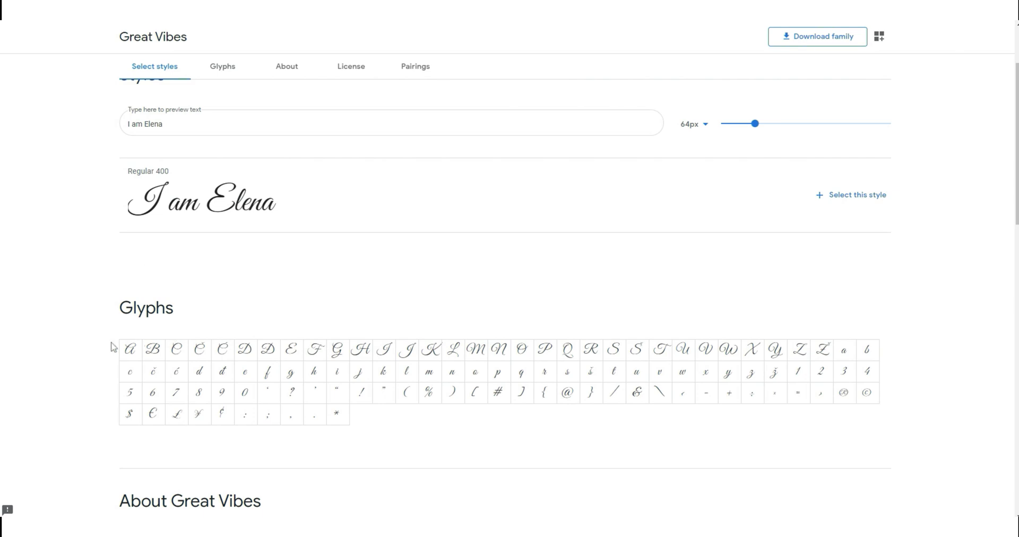
scroll(344, 373, "up", 2)
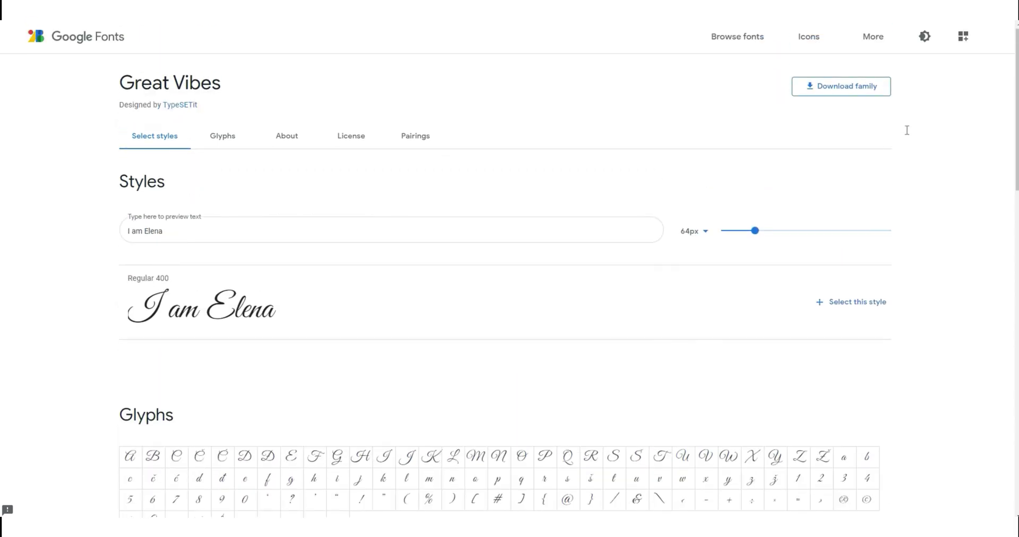
left_click(869, 94)
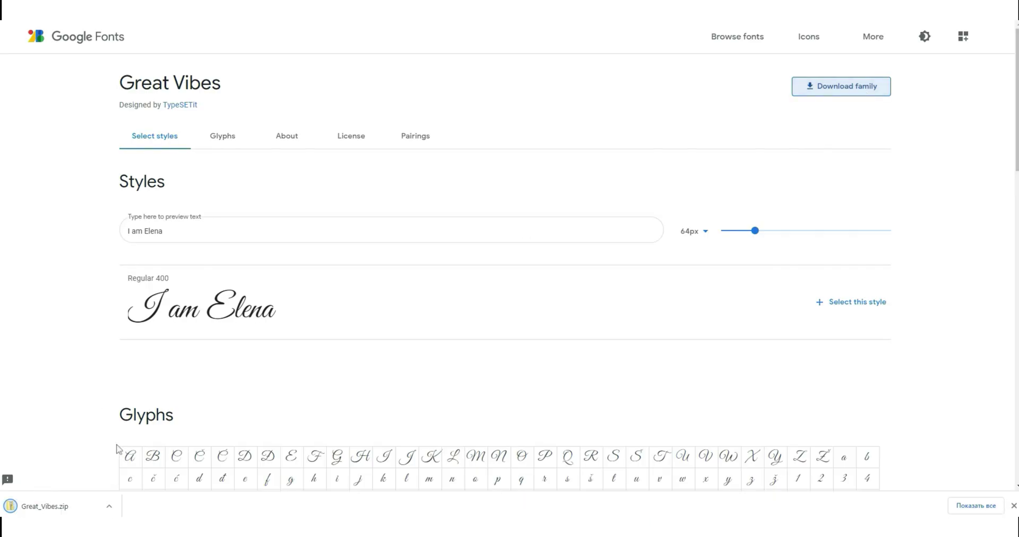
- Extract Great_Vibes.zip with 7-Zip into a Great_Vibes folder and open that folder
left_click(73, 507)
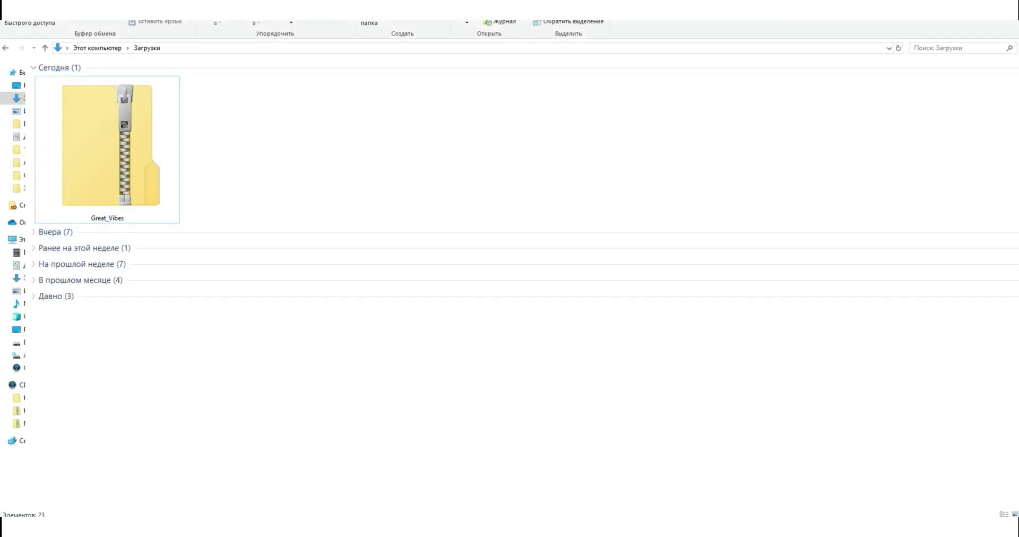
left_click(151, 157)
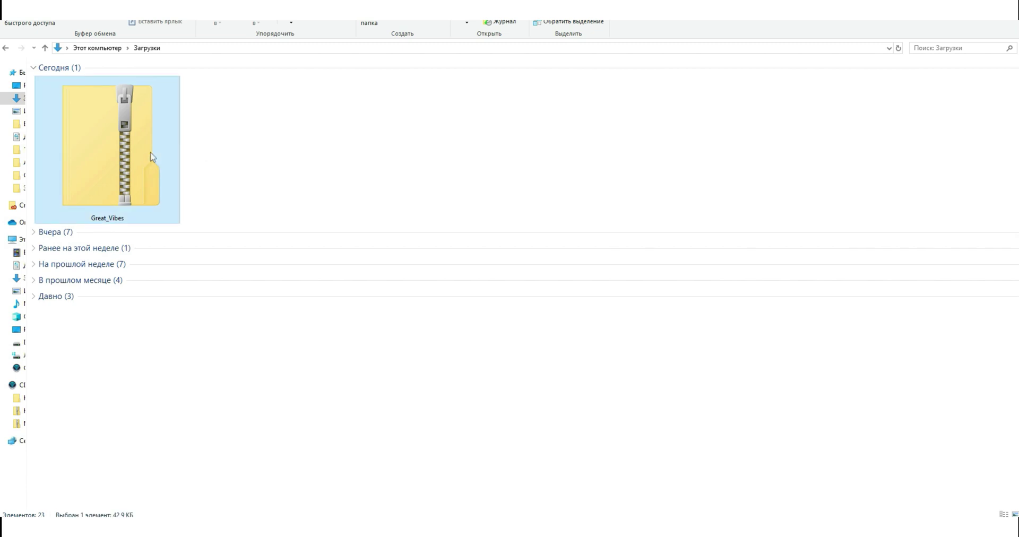
right_click(152, 157)
mouse_move(230, 211)
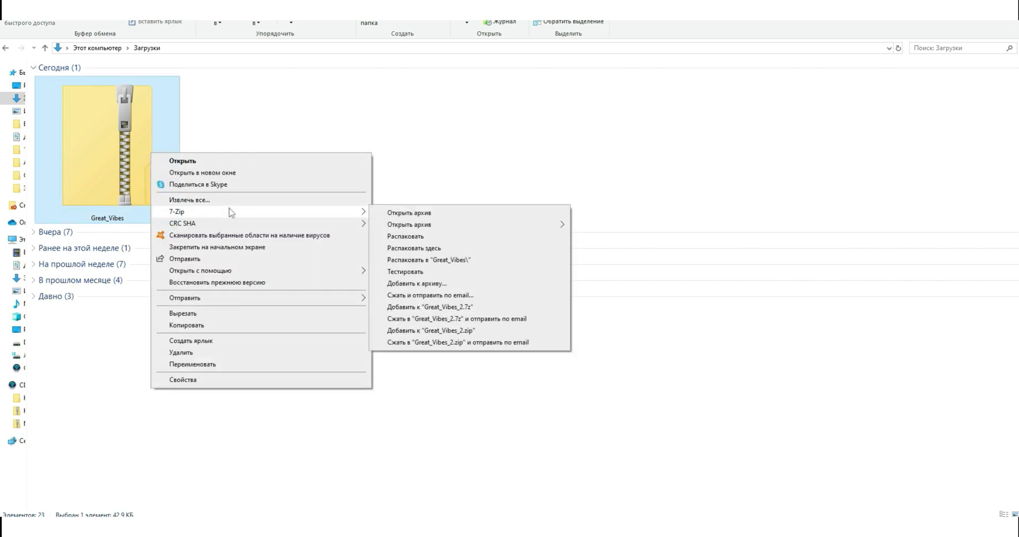
left_click(469, 267)
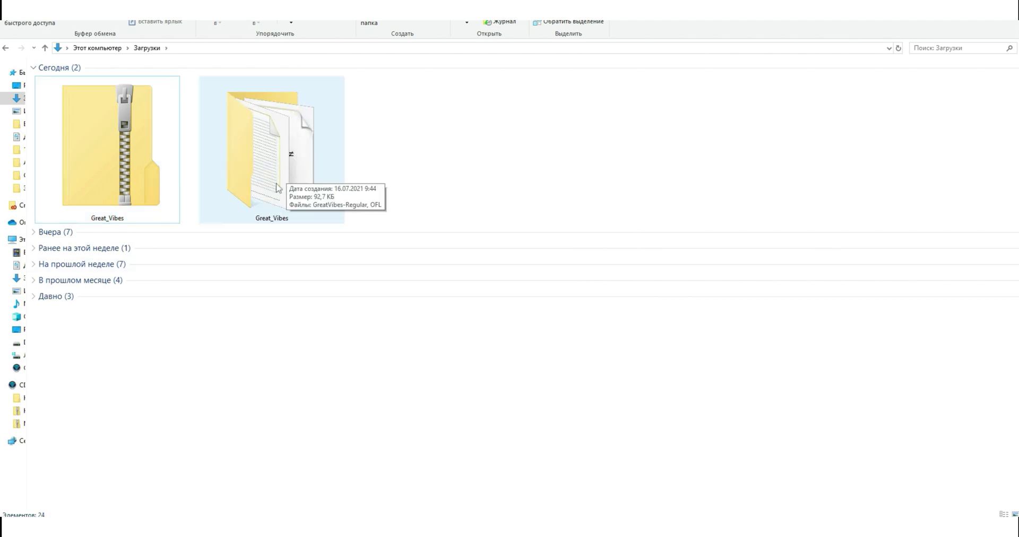
left_click(287, 167)
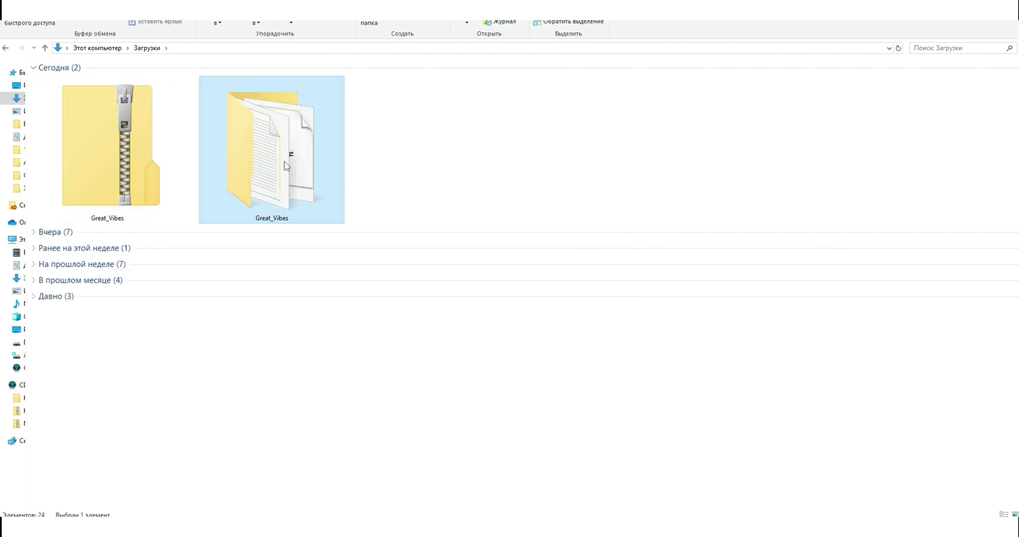
double_click(287, 167)
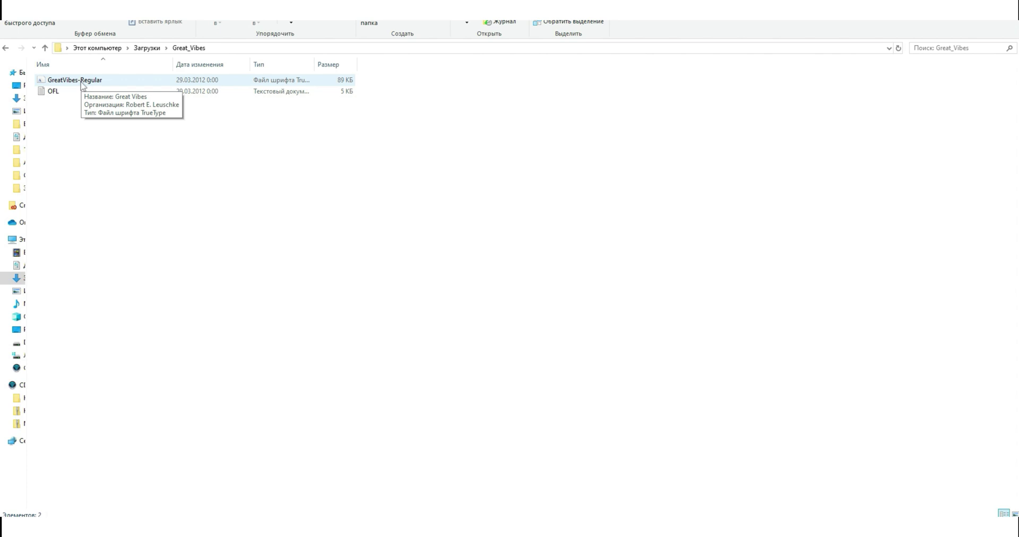
- Install the GreatVibes-Regular font file from its context menu in File Explorer
left_click(83, 85)
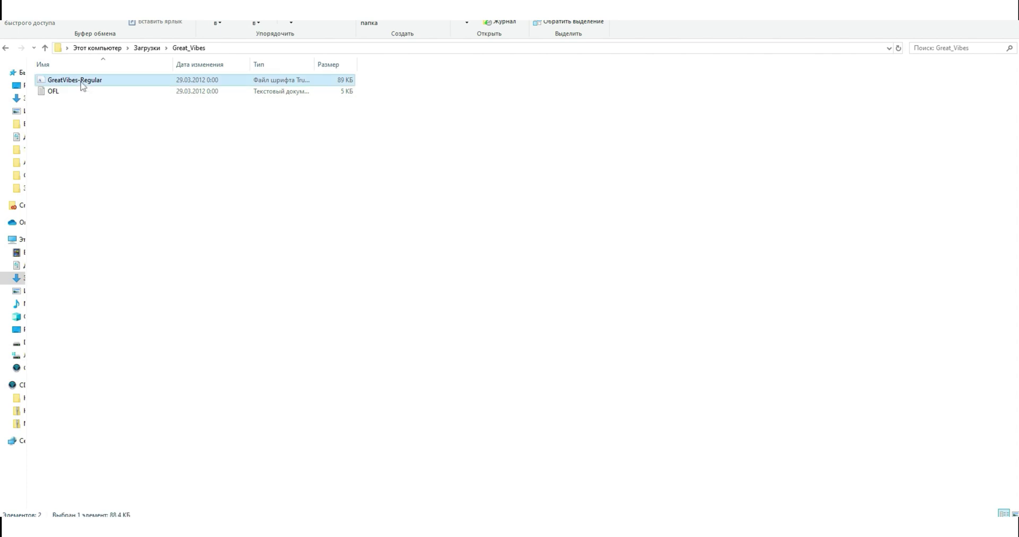
right_click(83, 86)
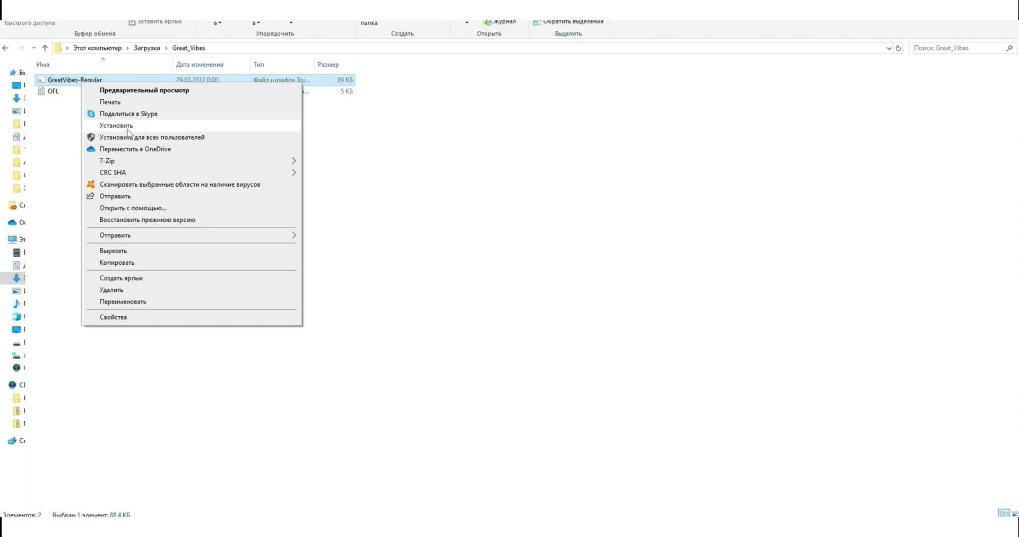
left_click(128, 130)
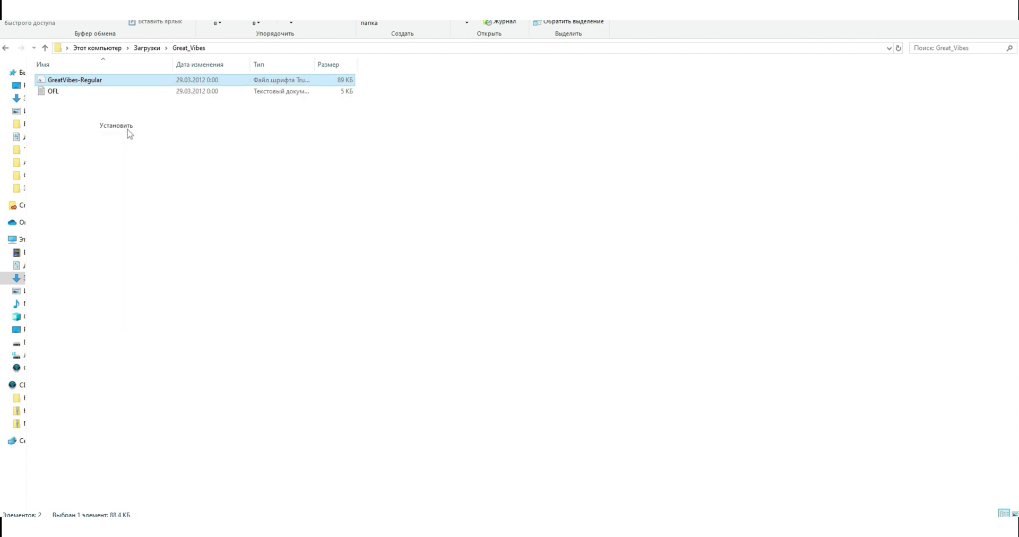
left_click(318, 238)
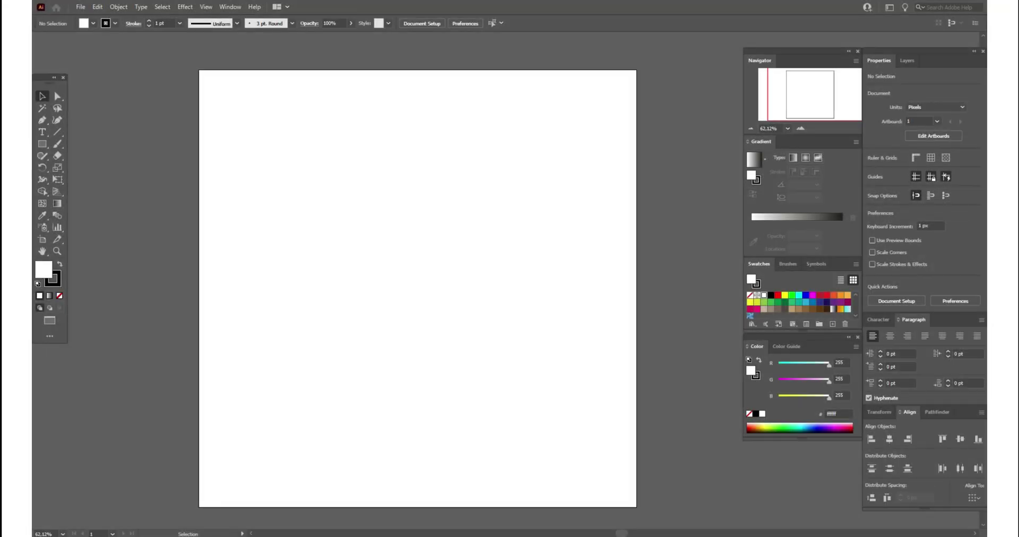
- Draw an area text frame across the upper artboard and set the font size to 100 pt
left_click(42, 132)
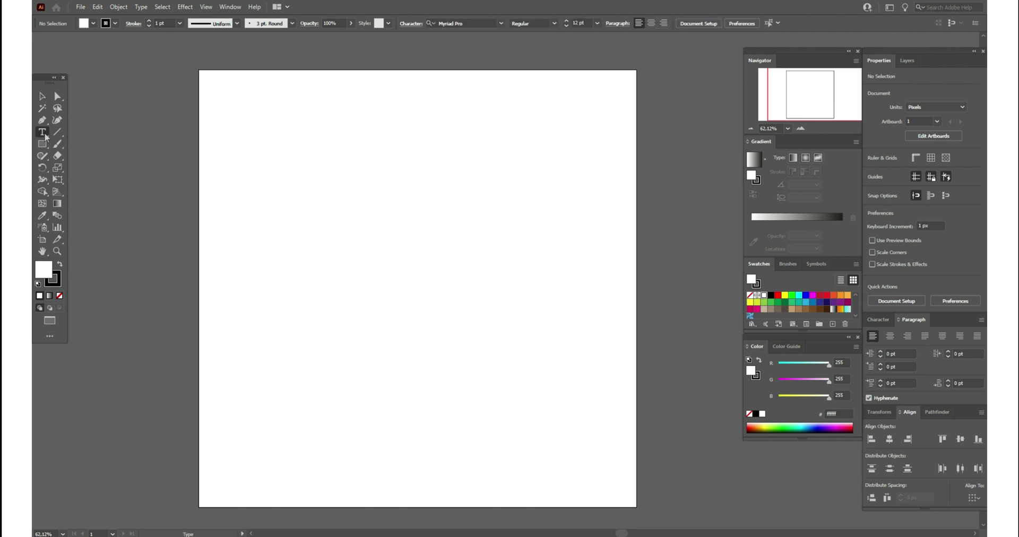
left_click_drag(258, 147, 572, 398)
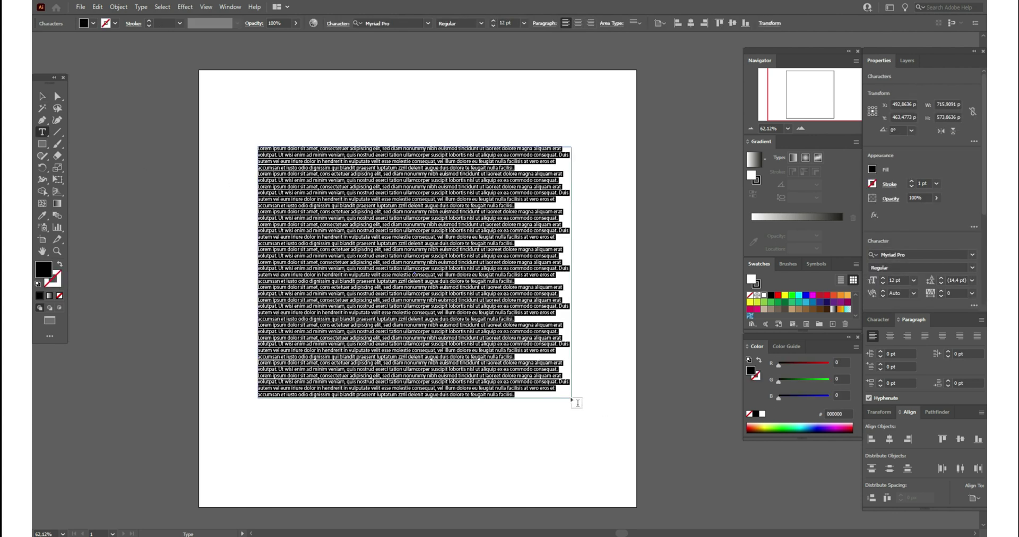
double_click(894, 281)
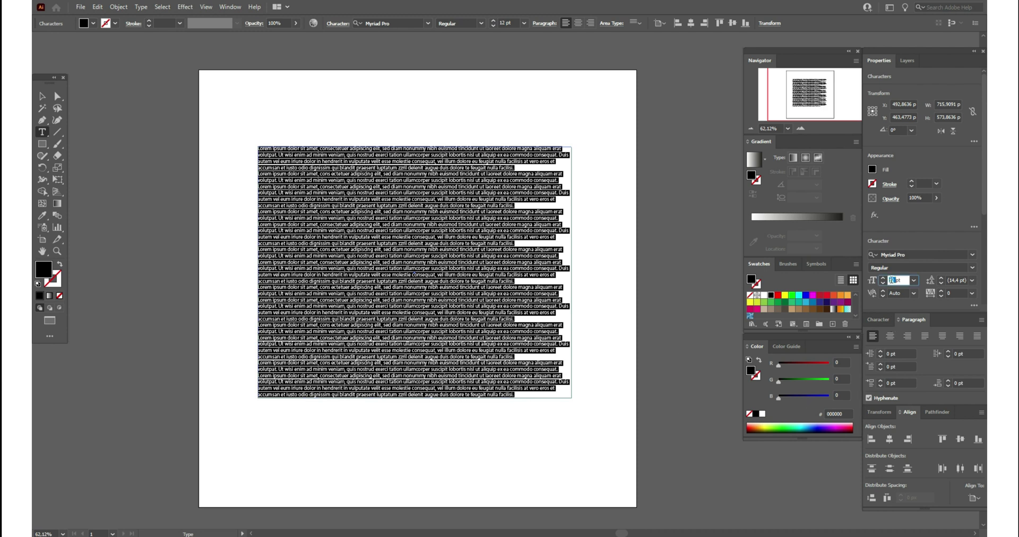
type("100")
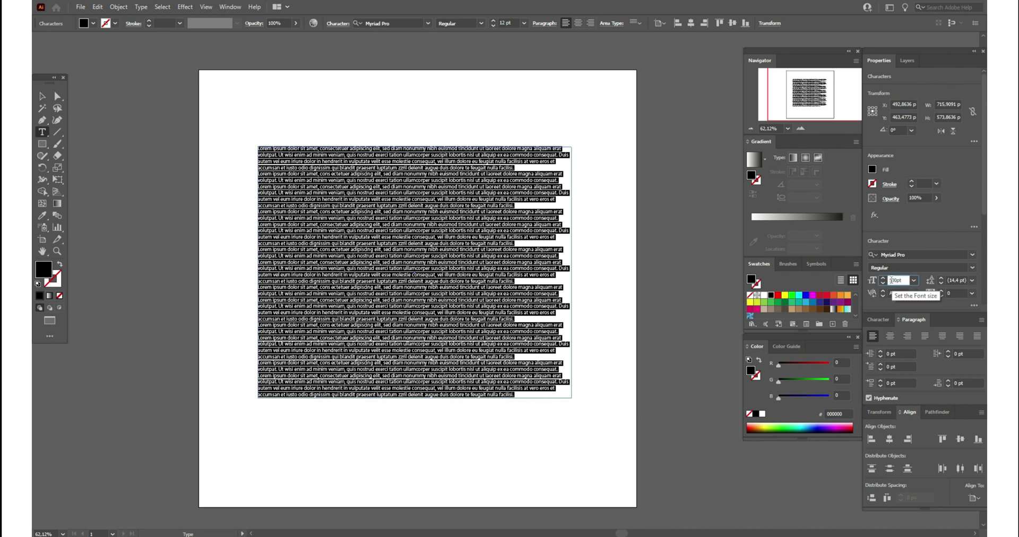
key("Return")
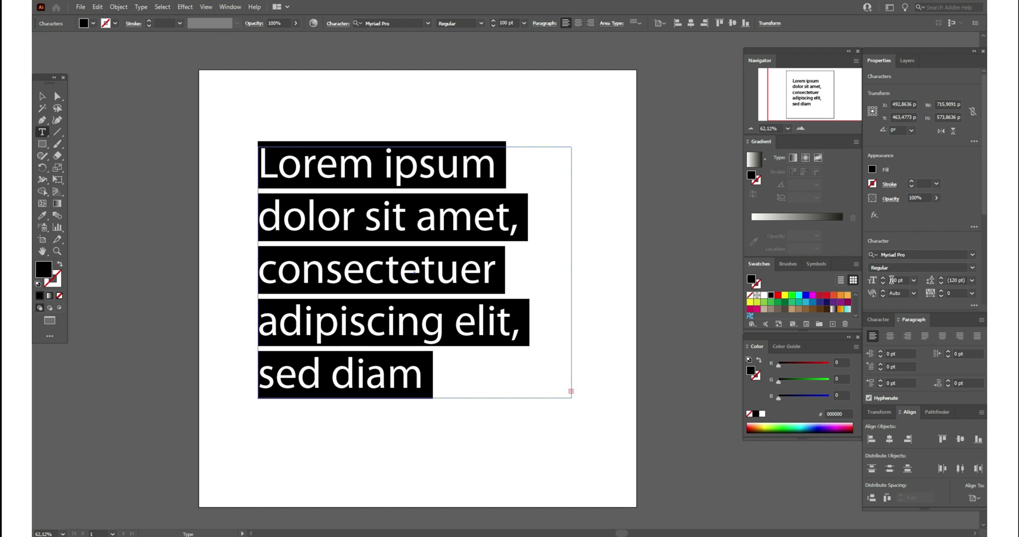
- Type the user's full name split over two lines, then select the text frame
type("y")
key("BackSpace")
key("Return")
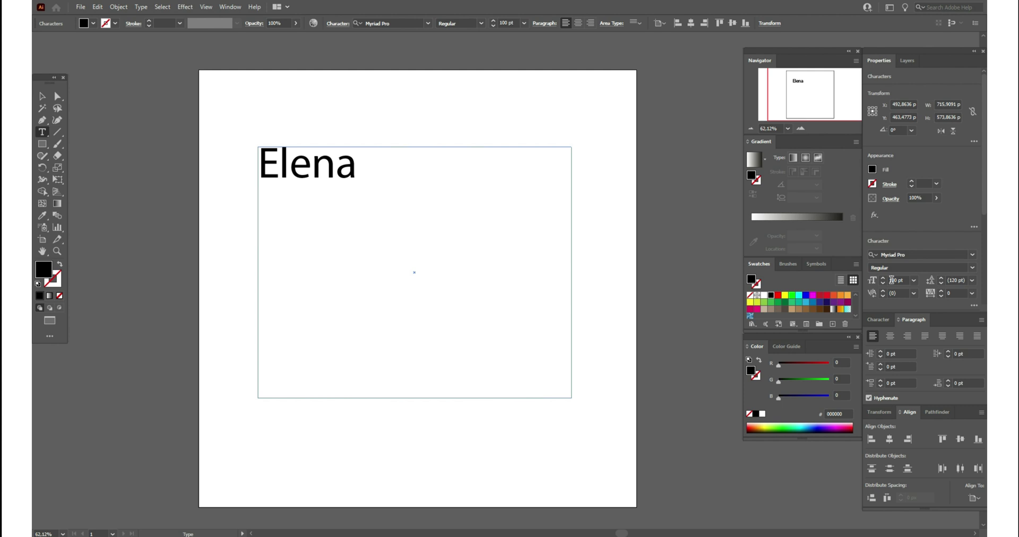
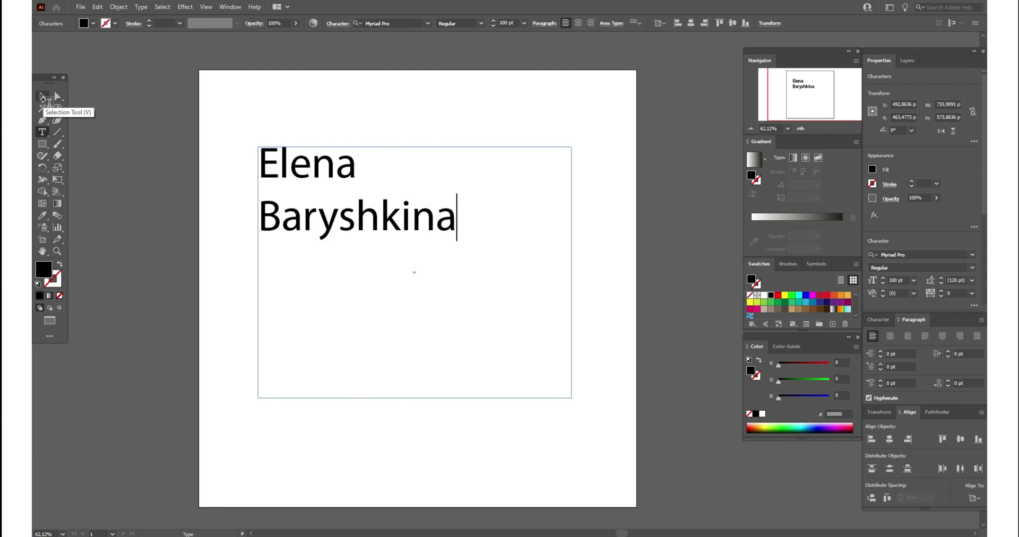
left_click(44, 98)
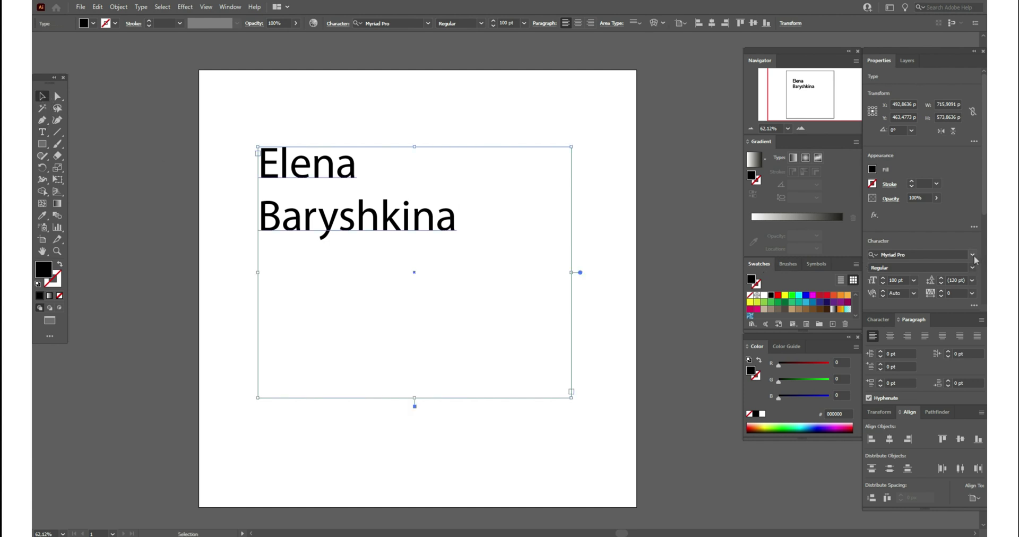
- Change the name's font from Myriad Pro to Great Vibes by searching 'gre' in the font field
left_click(907, 256)
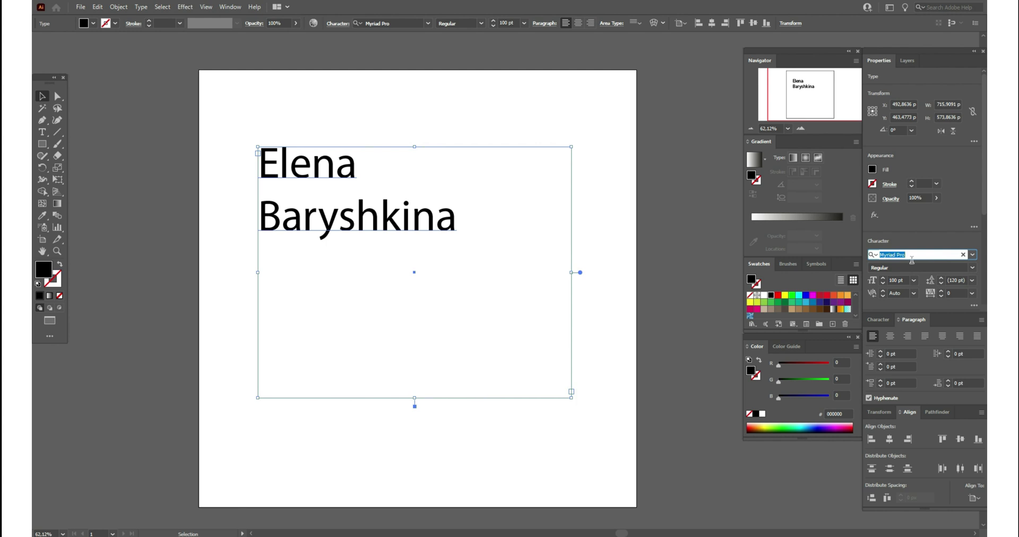
type("g")
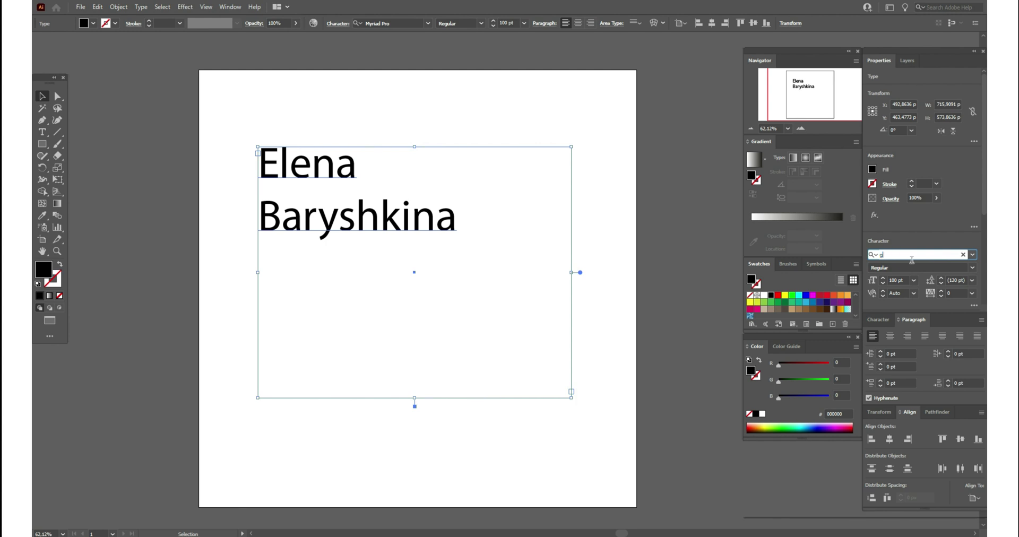
type("re")
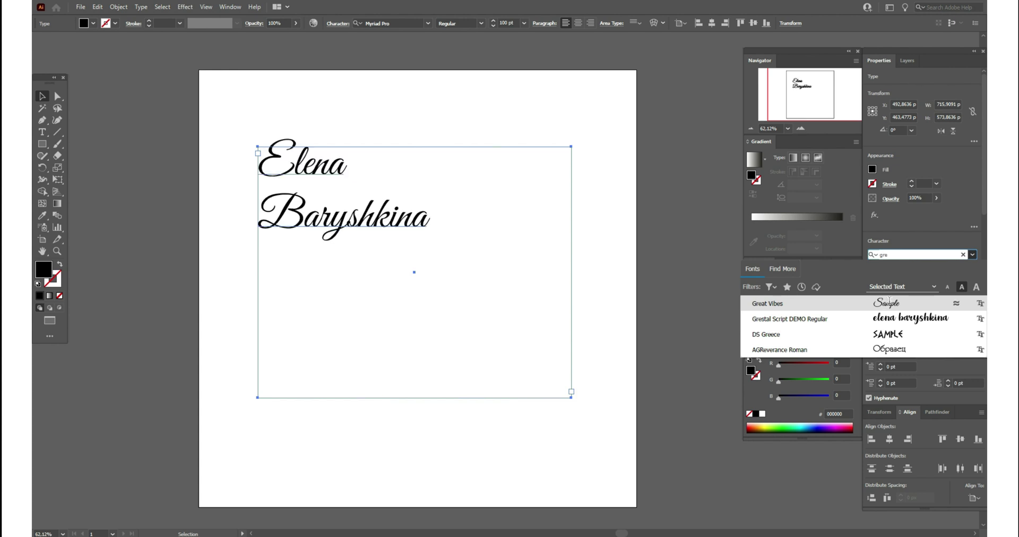
left_click(890, 300)
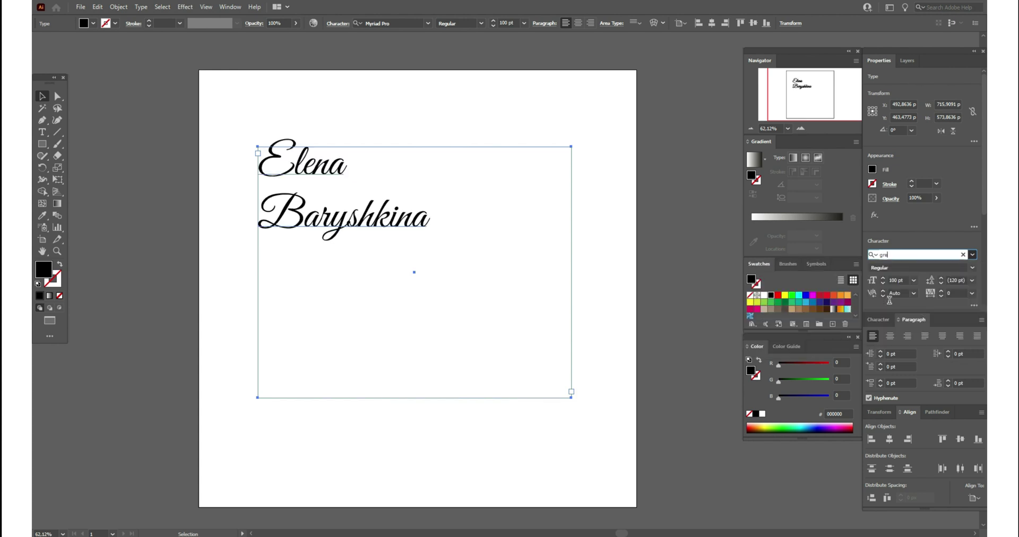
left_click(604, 229)
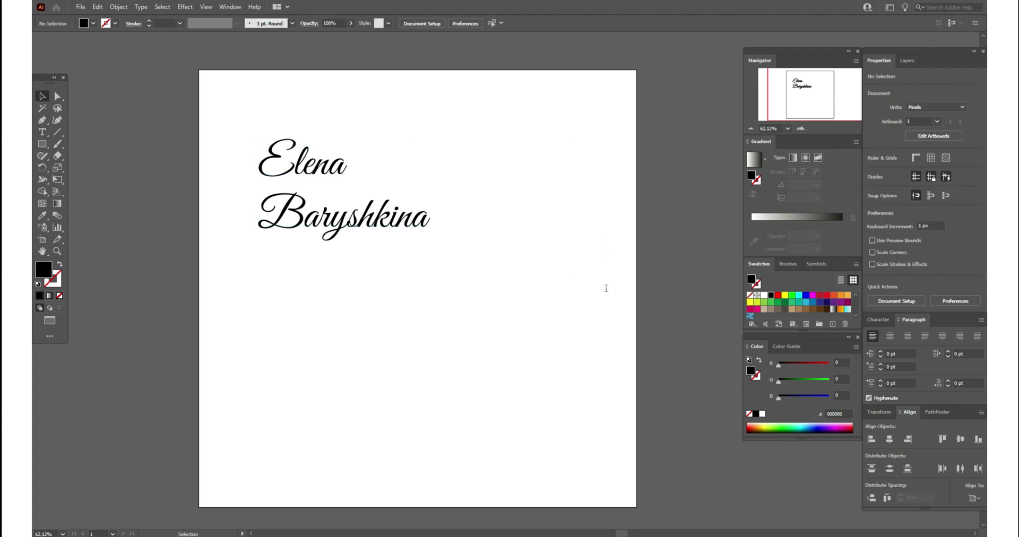
left_click(416, 232)
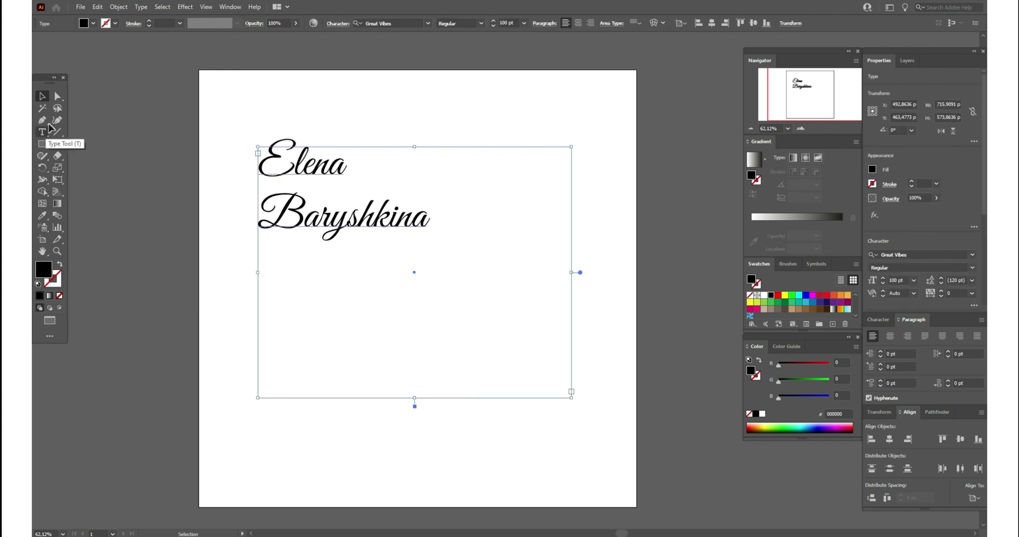
left_click(255, 130)
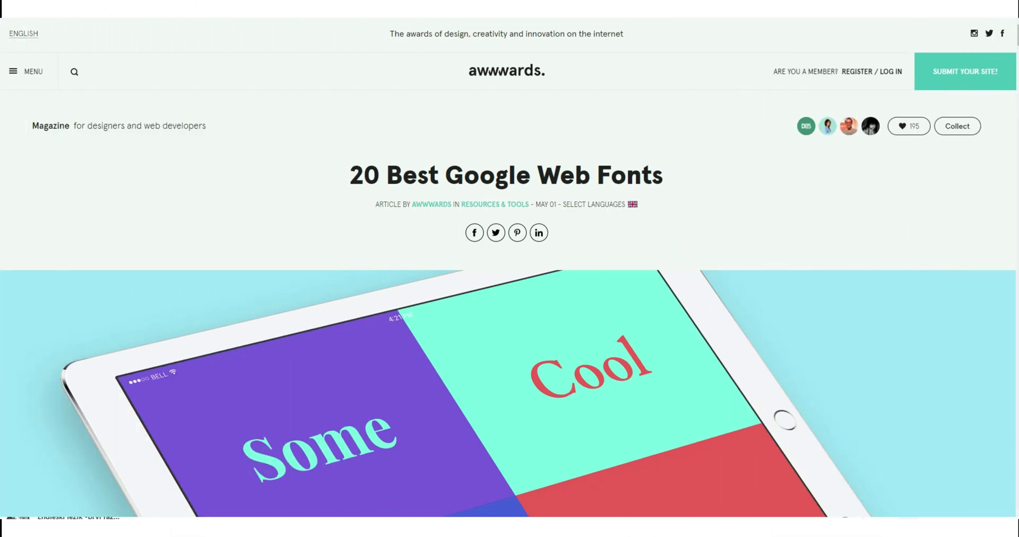
- Scroll through the Awwwards article and follow the Varela specimen link to Google Fonts
scroll(508, 313, "down", 3)
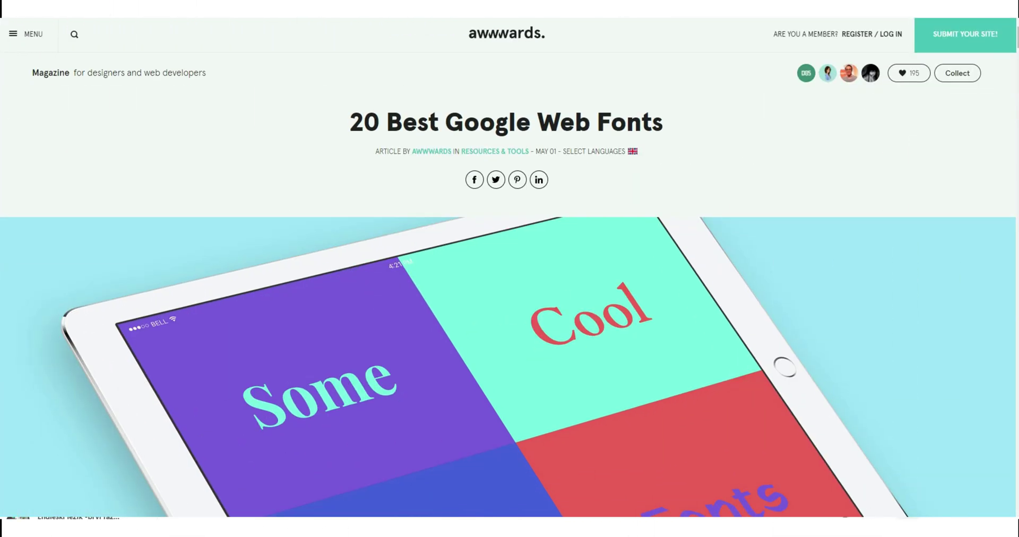
scroll(508, 286, "down", 5)
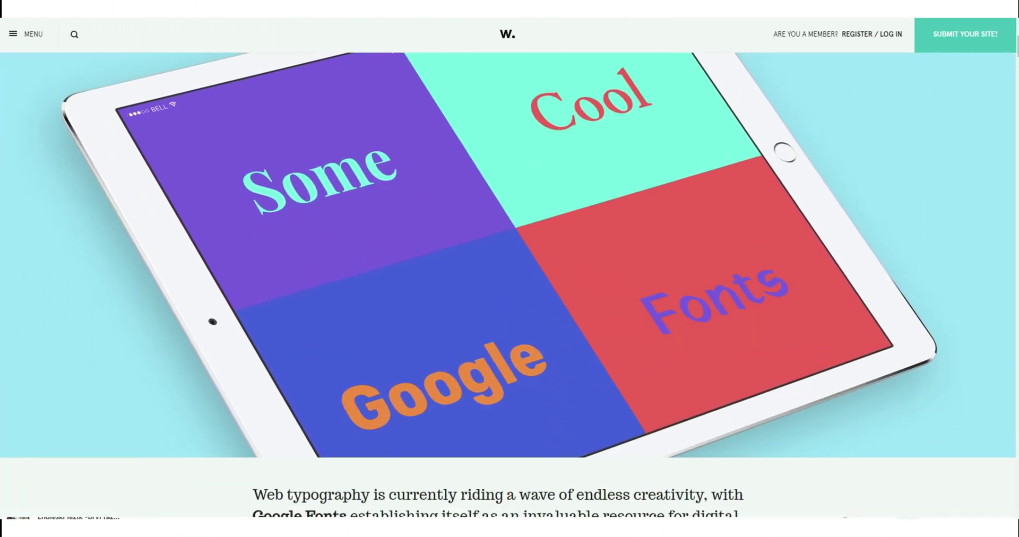
scroll(508, 285, "down", 5)
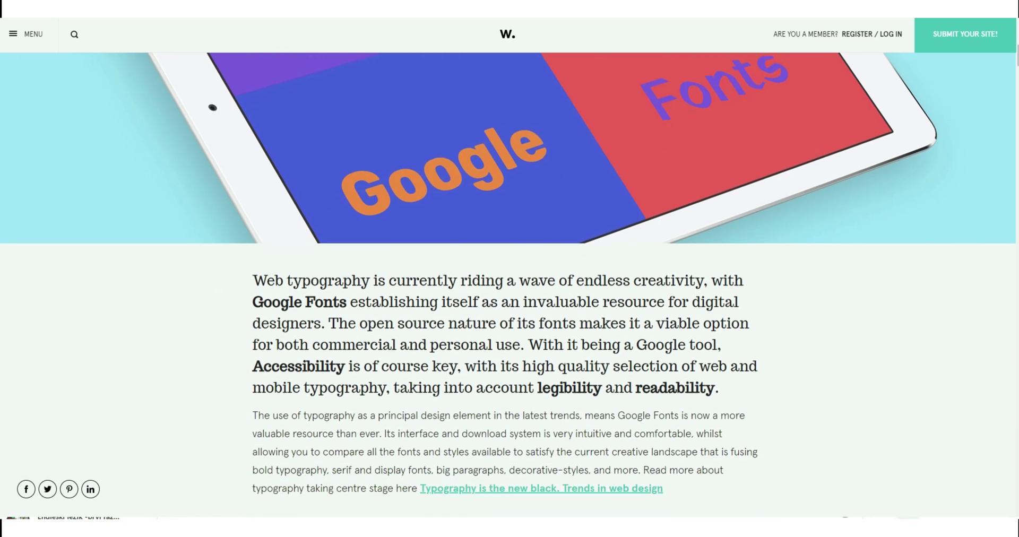
scroll(508, 285, "down", 6)
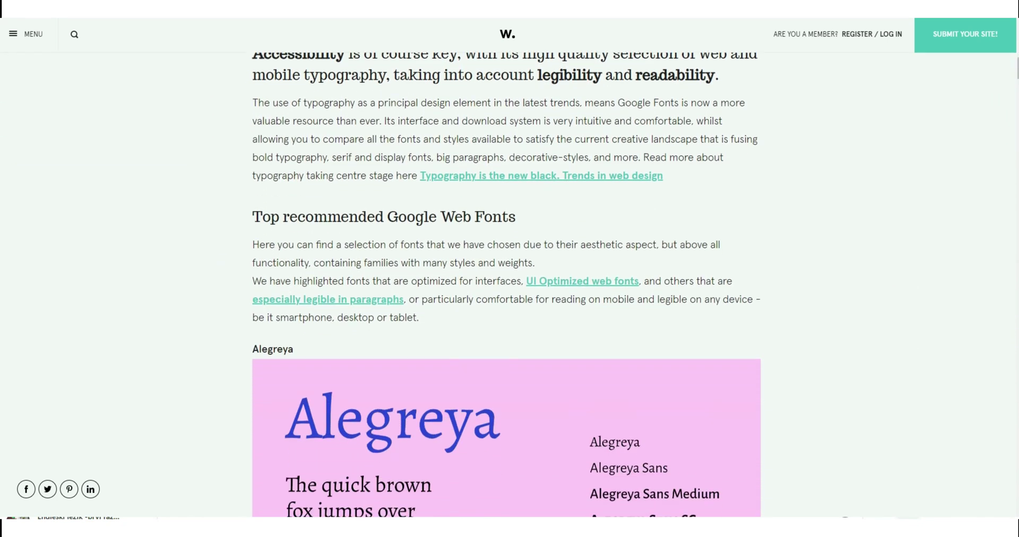
scroll(506, 285, "down", 4)
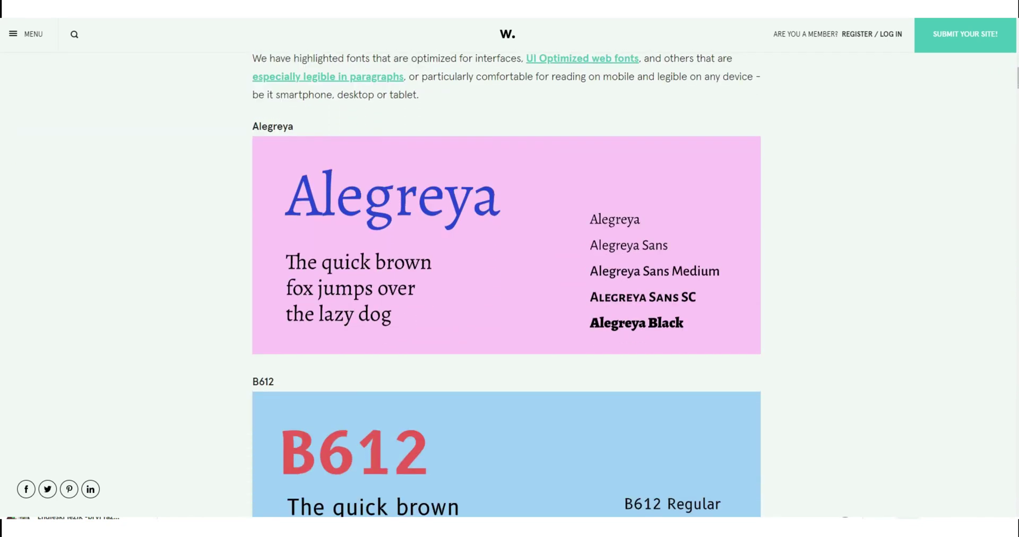
scroll(506, 285, "down", 2)
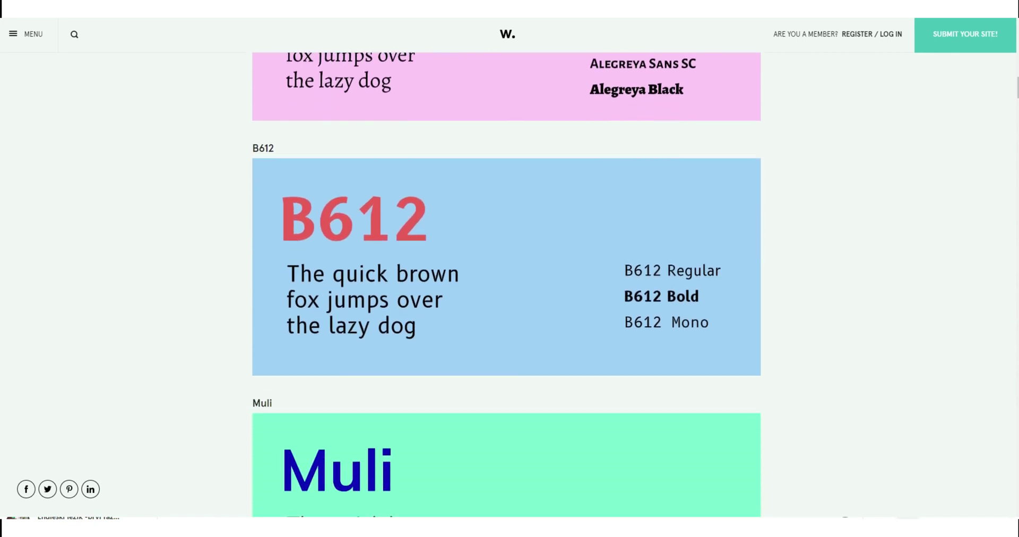
scroll(506, 285, "down", 2)
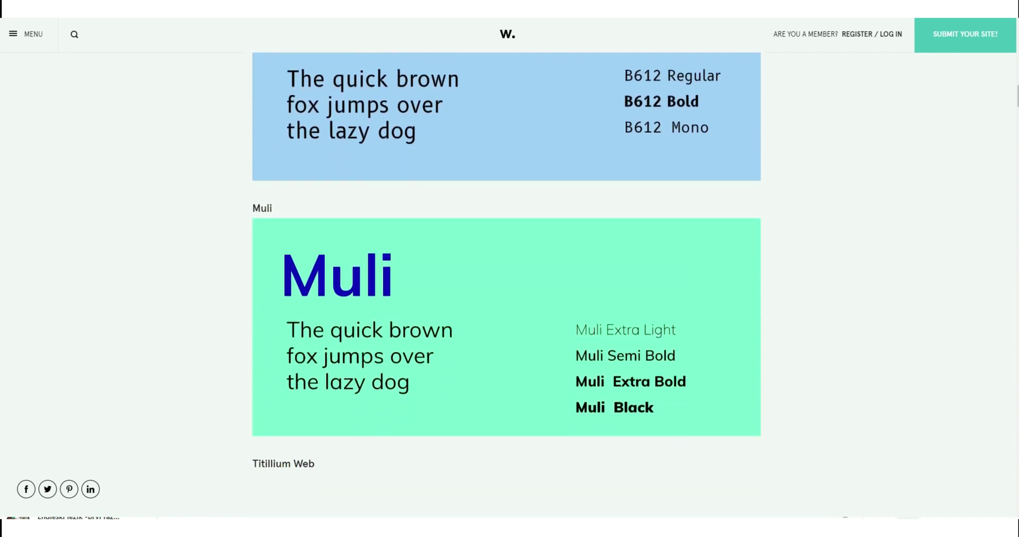
scroll(507, 285, "down", 2)
scroll(507, 285, "down", 1)
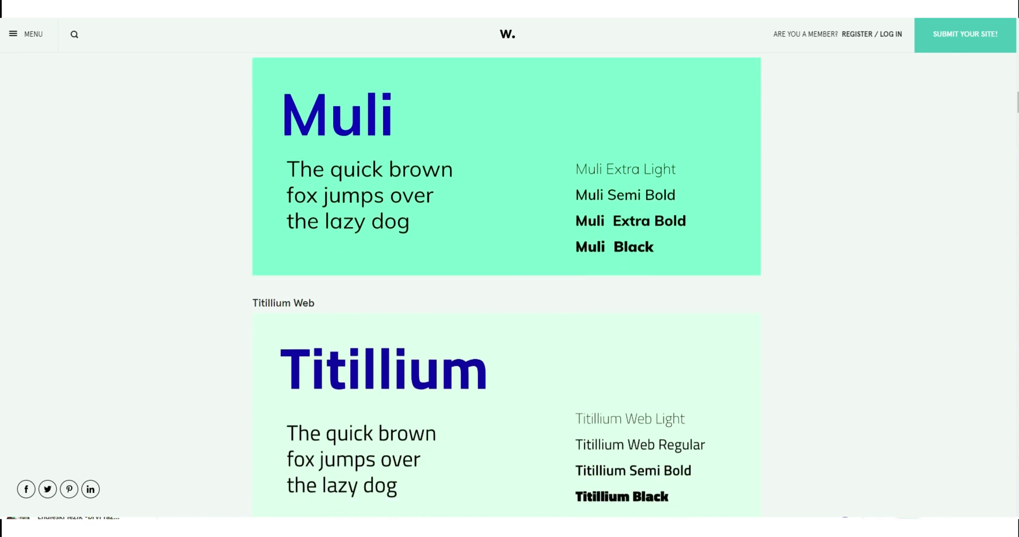
scroll(506, 285, "down", 2)
scroll(507, 285, "down", 2)
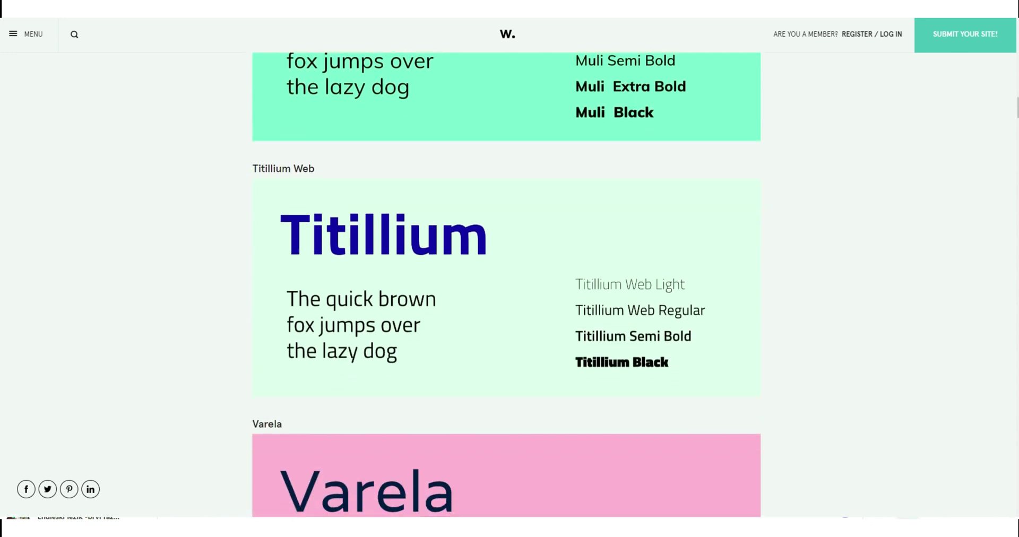
scroll(506, 285, "down", 2)
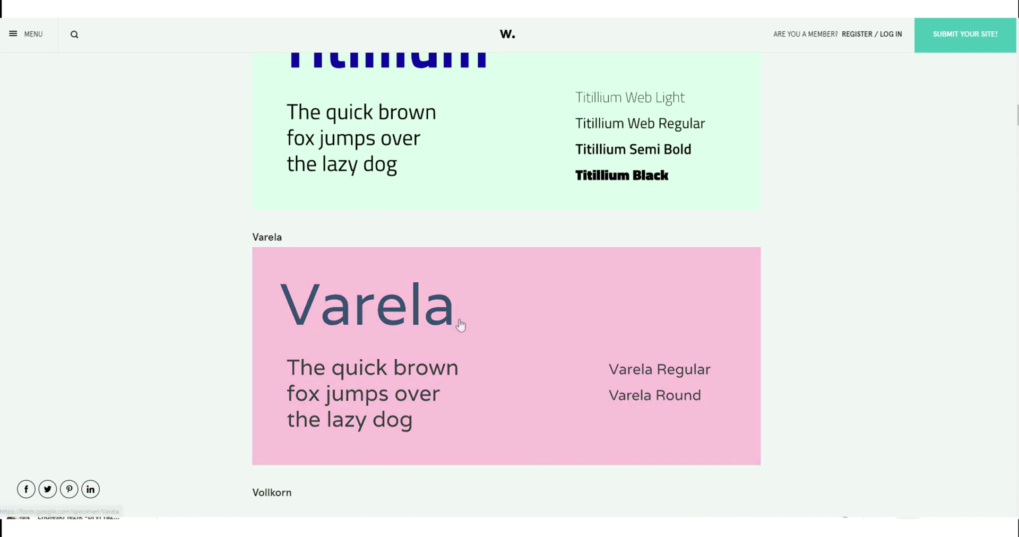
left_click(461, 325)
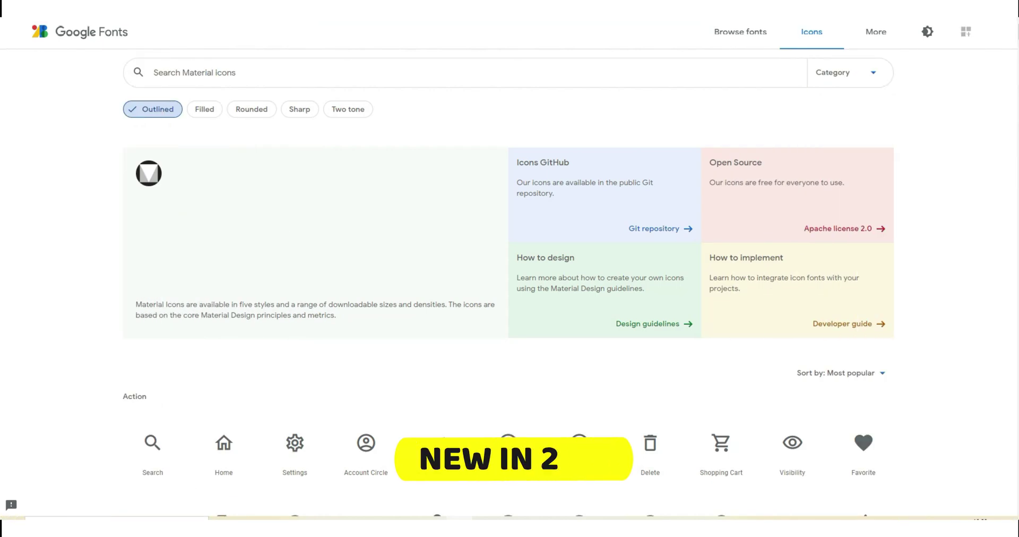
- Preview the Material icons in the Filled, Rounded, Sharp and Two tone styles
scroll(510, 265, "down", 1)
scroll(509, 266, "down", 1)
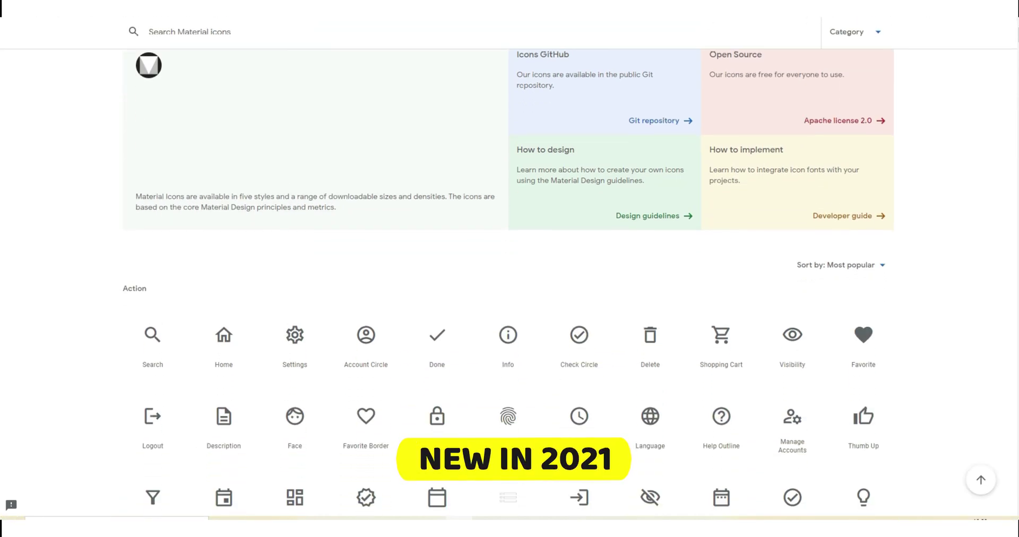
scroll(510, 281, "down", 2)
scroll(510, 282, "down", 1)
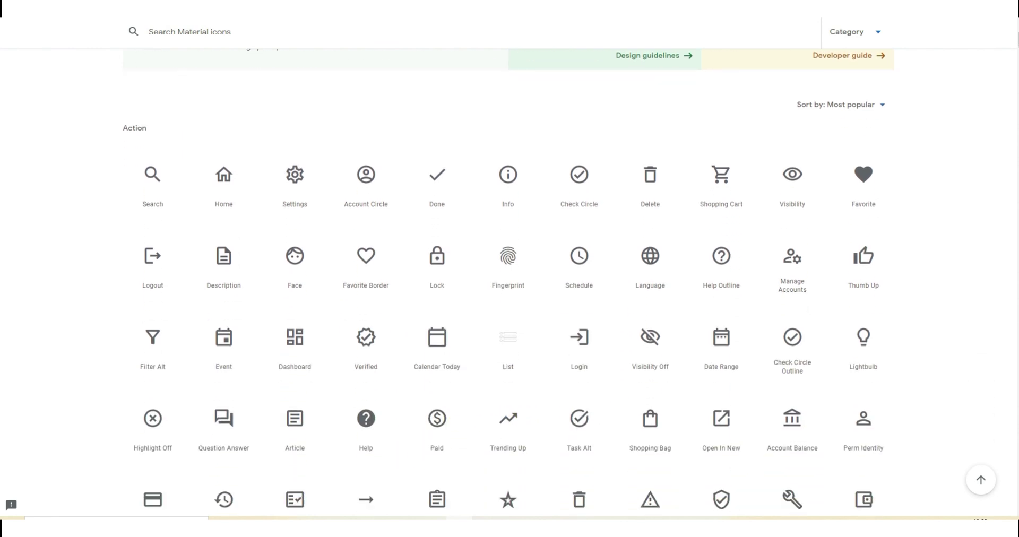
scroll(510, 282, "down", 1)
scroll(510, 282, "down", 3)
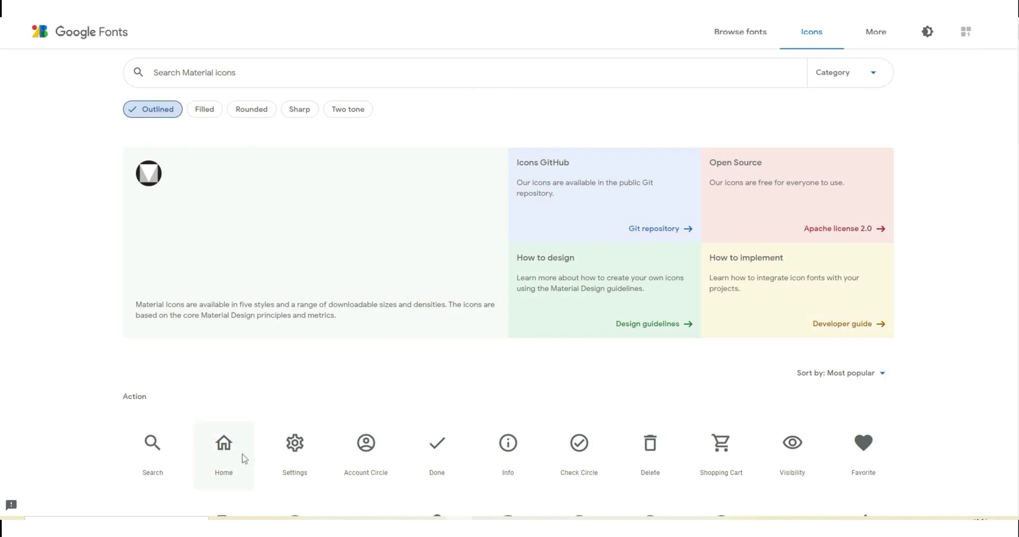
left_click(207, 110)
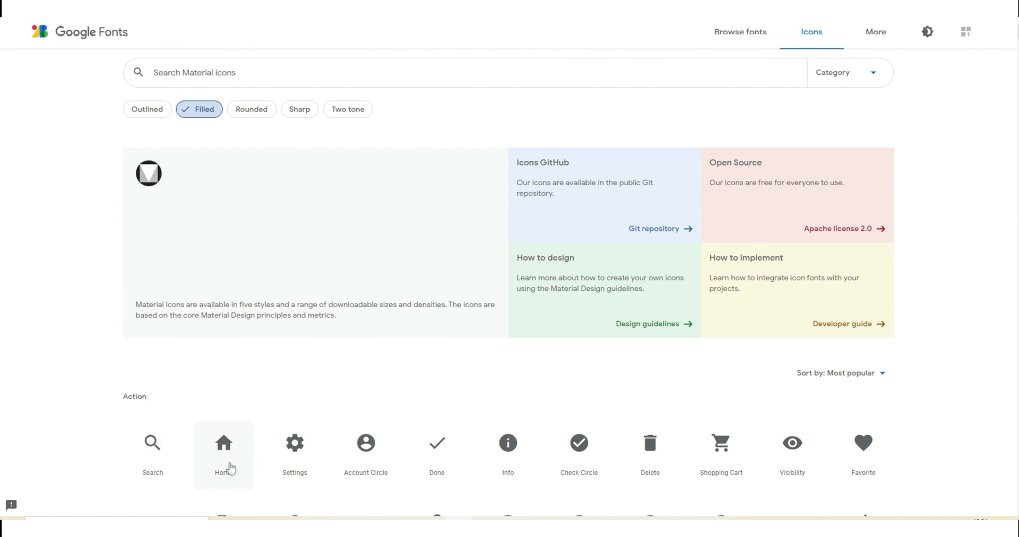
left_click(257, 118)
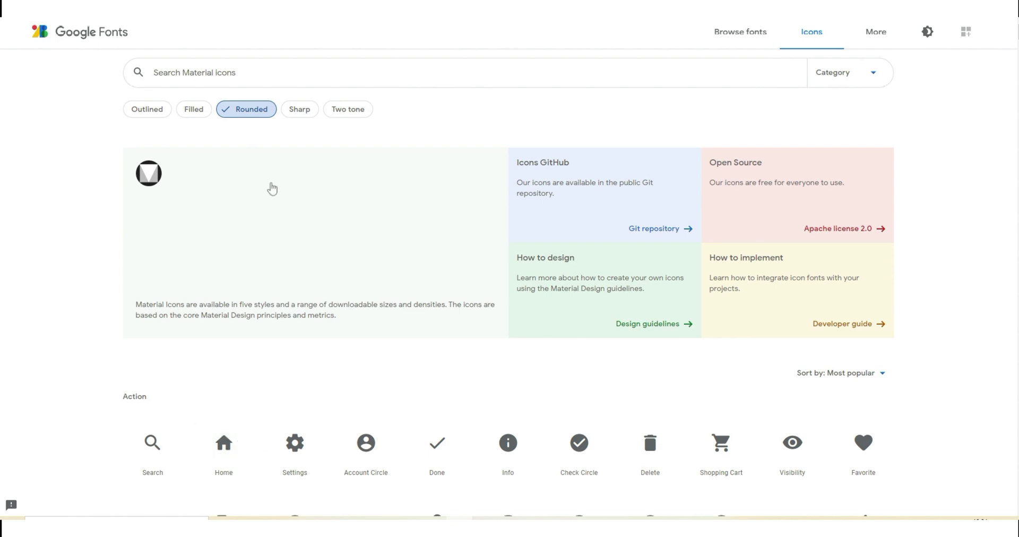
left_click(299, 111)
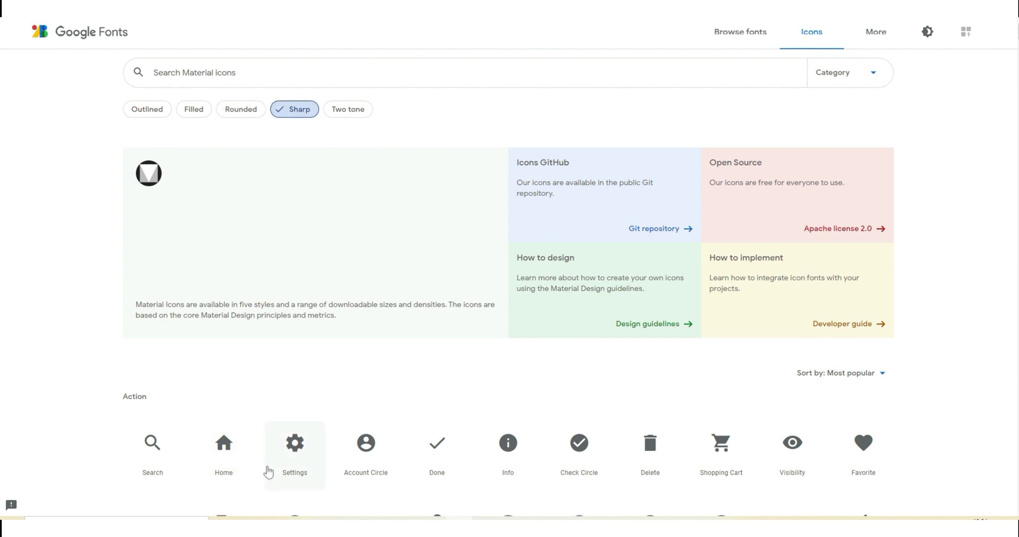
left_click(361, 114)
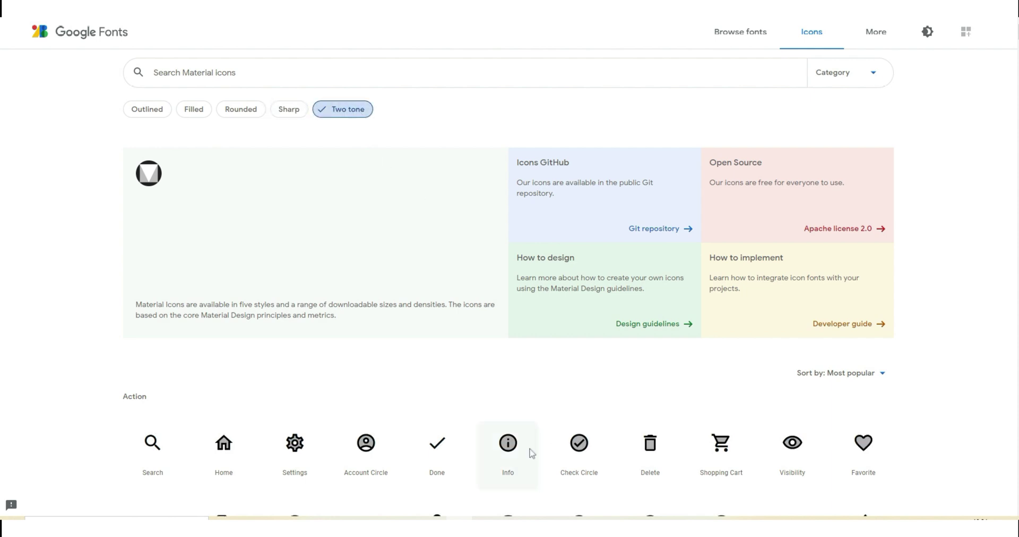
scroll(532, 453, "down", 3)
scroll(532, 452, "up", 3)
- Return to the Outlined style and show the Favorite heart icon's details
left_click(149, 111)
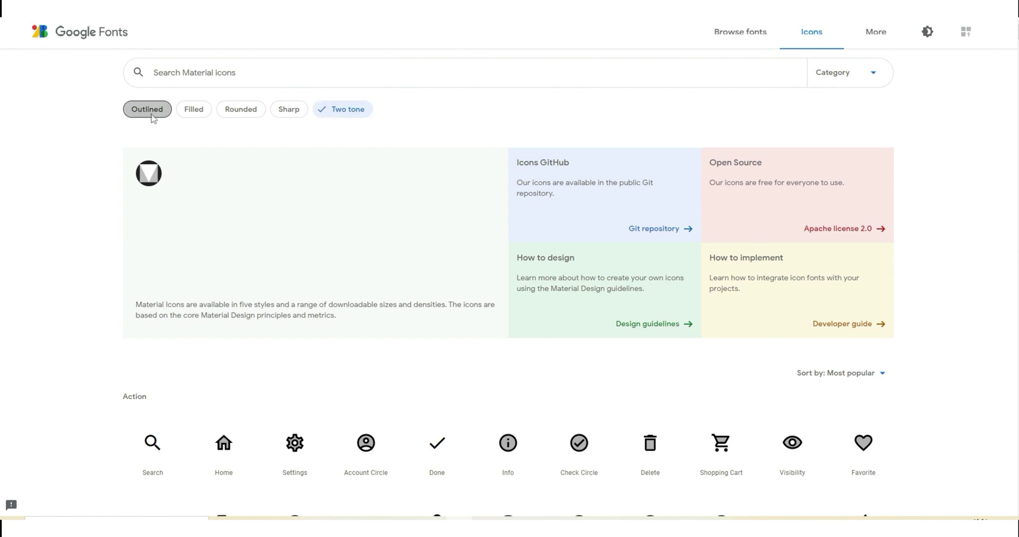
scroll(846, 326, "down", 5)
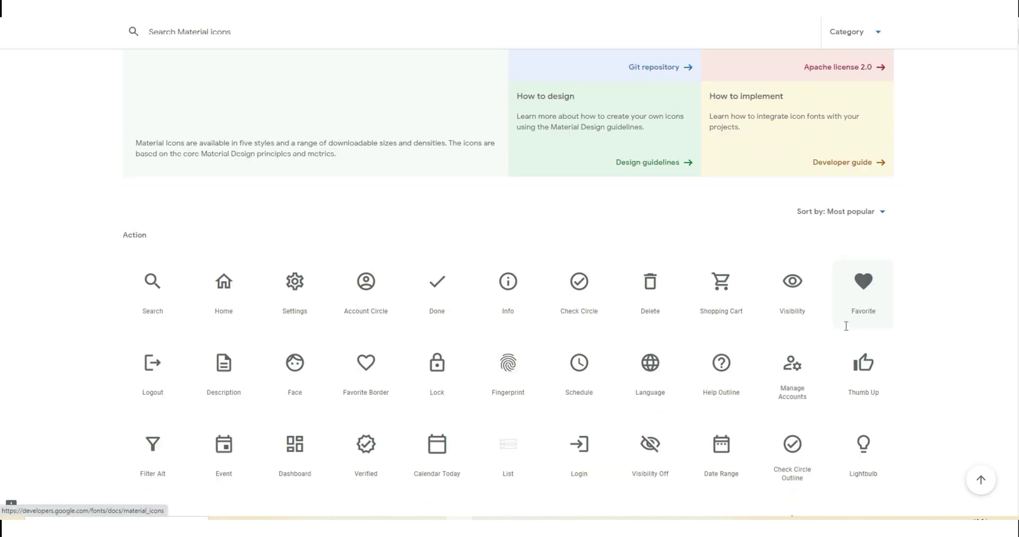
scroll(846, 326, "down", 1)
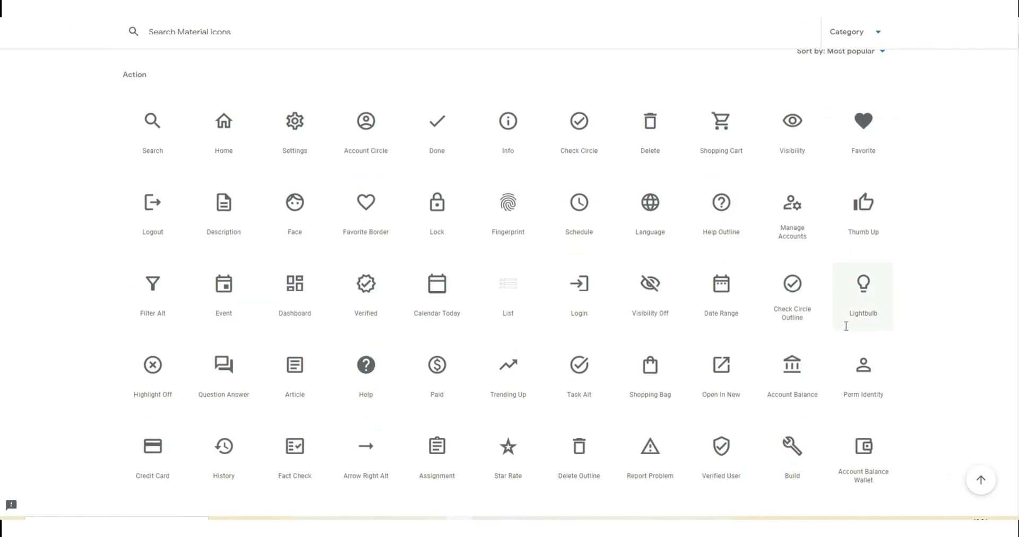
left_click(871, 123)
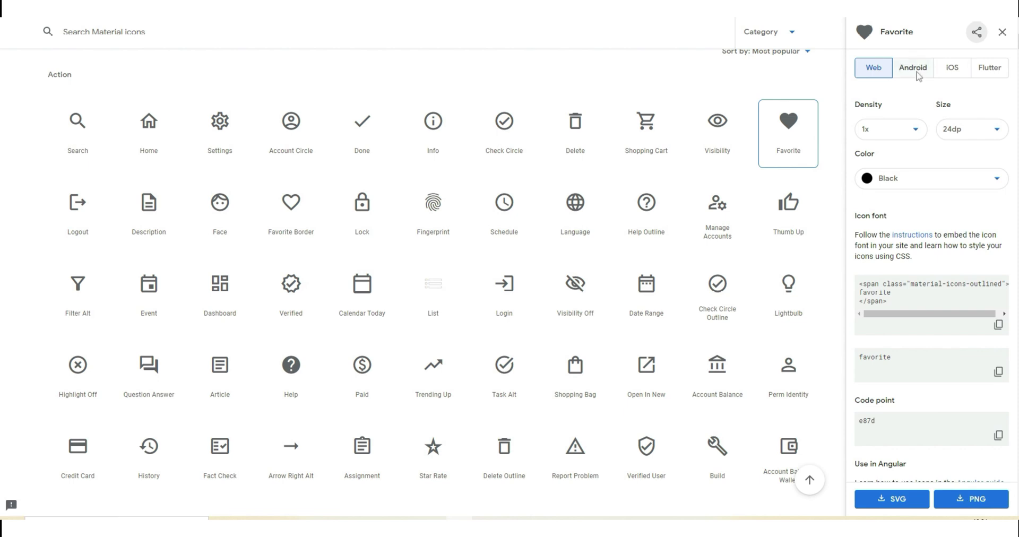
- Review the Android and iOS options, then download favorite_black_24dp.svg from the Web panel
left_click(914, 70)
left_click(946, 72)
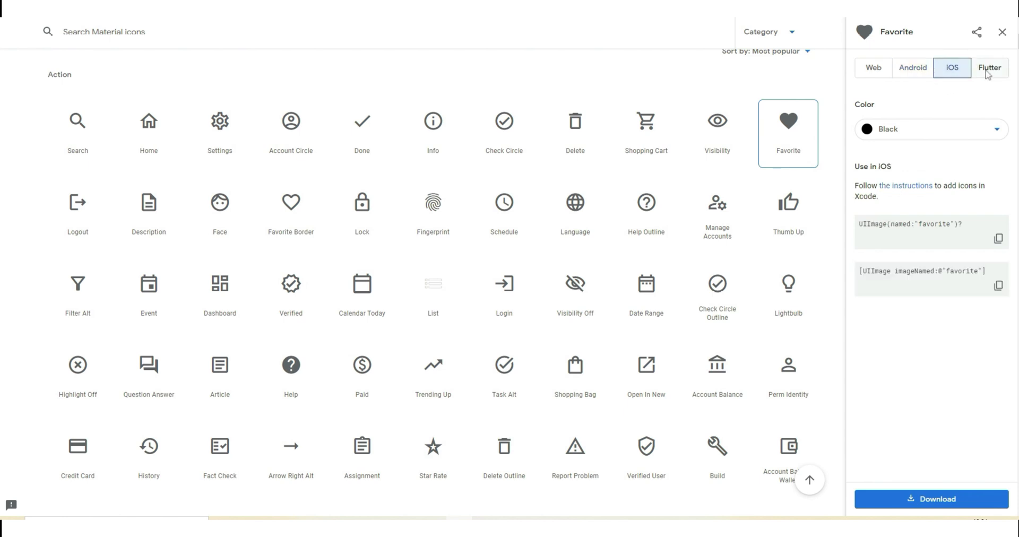
left_click(878, 77)
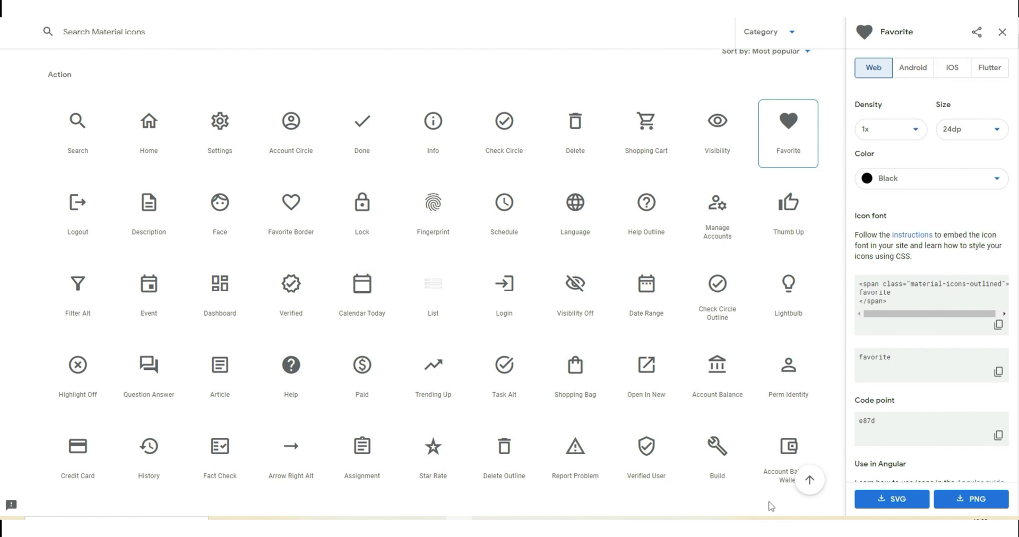
left_click(914, 502)
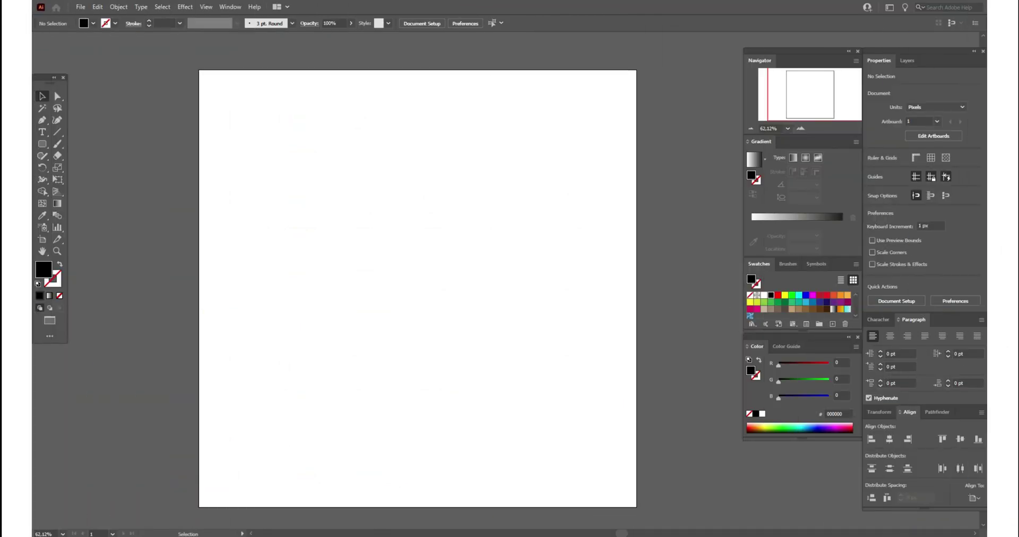
- Place favorite_black_24dp.svg on the artboard at about 300 px and reposition it
left_click(80, 7)
left_click(136, 186)
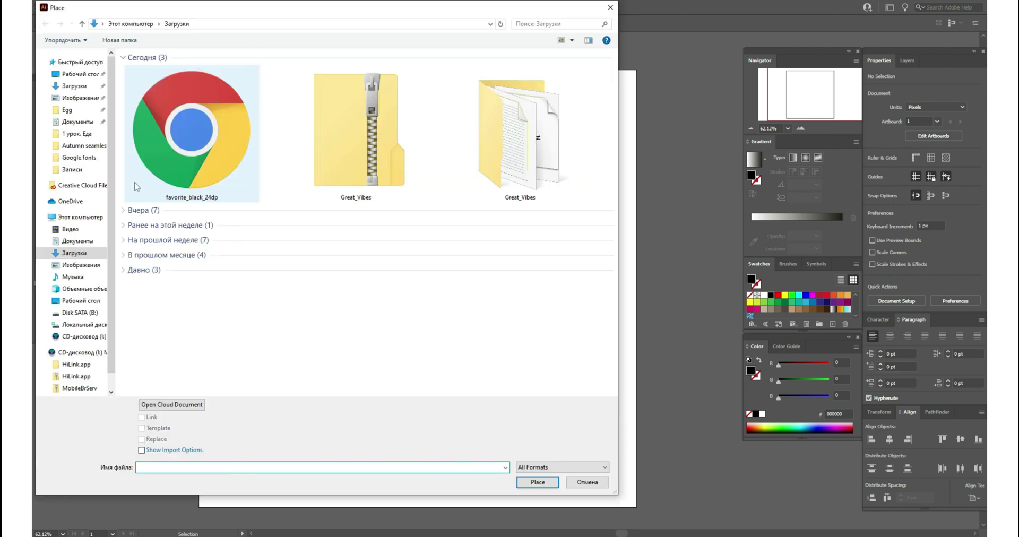
left_click(221, 148)
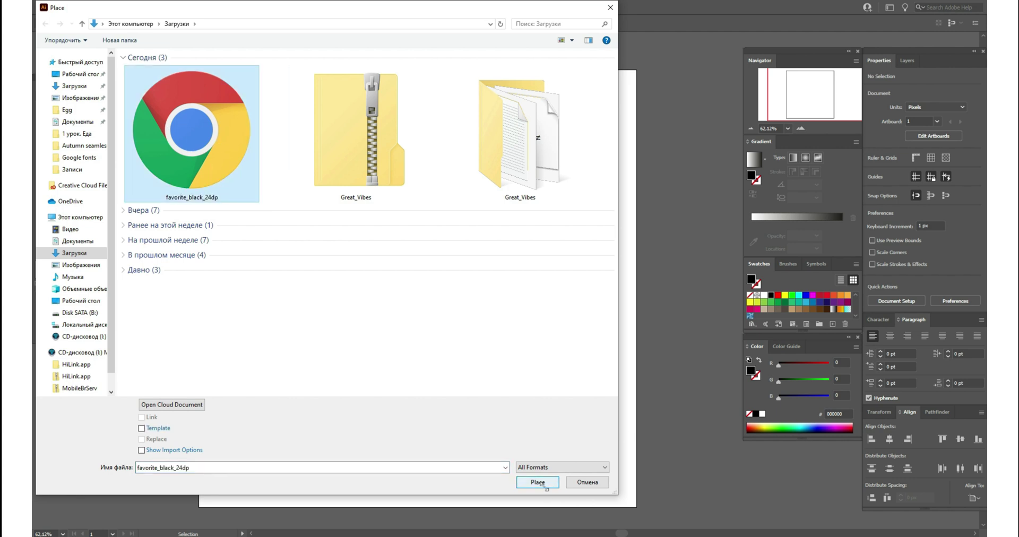
left_click(540, 484)
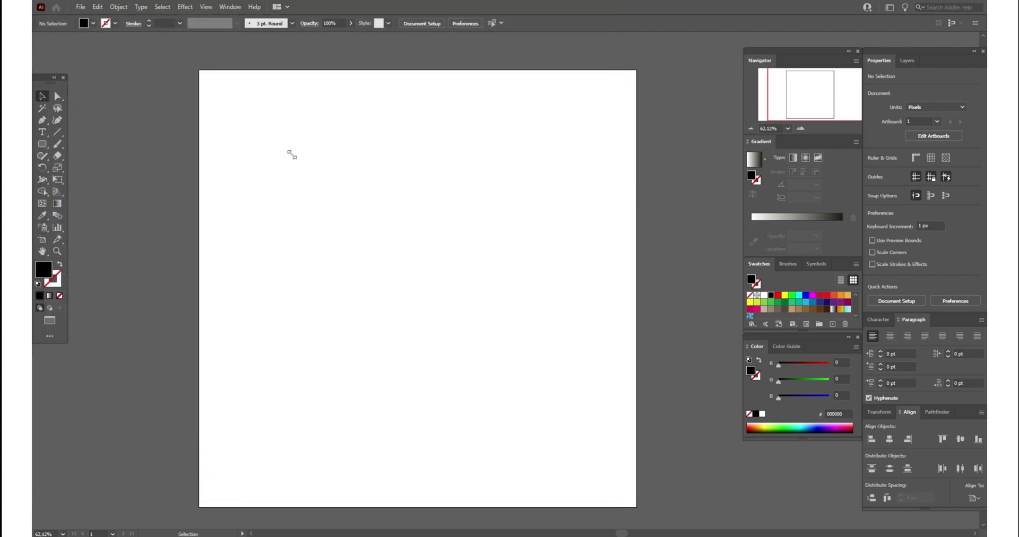
left_click(253, 106)
left_click_drag(272, 135, 411, 268)
left_click_drag(364, 175, 457, 195)
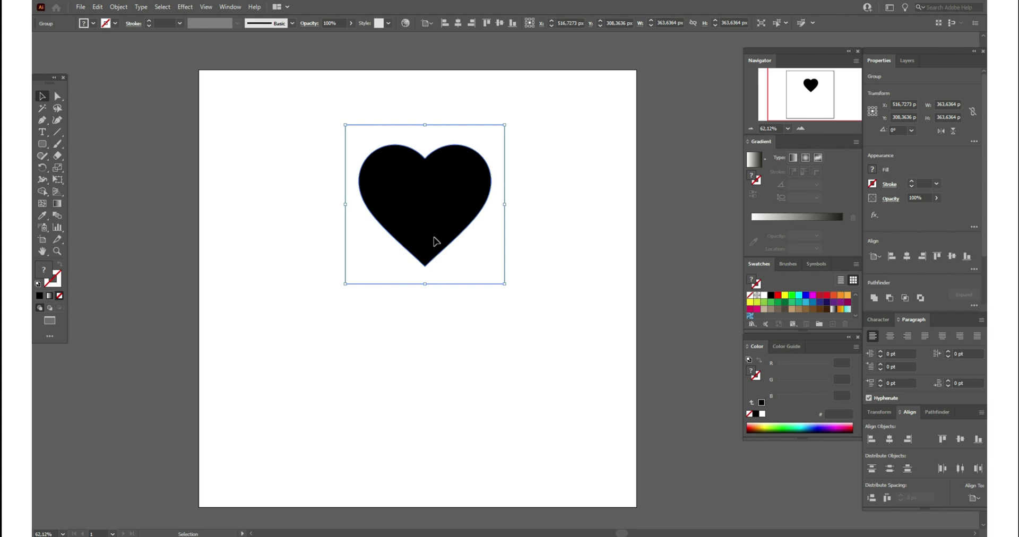
- Ungroup the placed heart and get rid of its invisible bounding frame
right_click(433, 239)
left_click(493, 321)
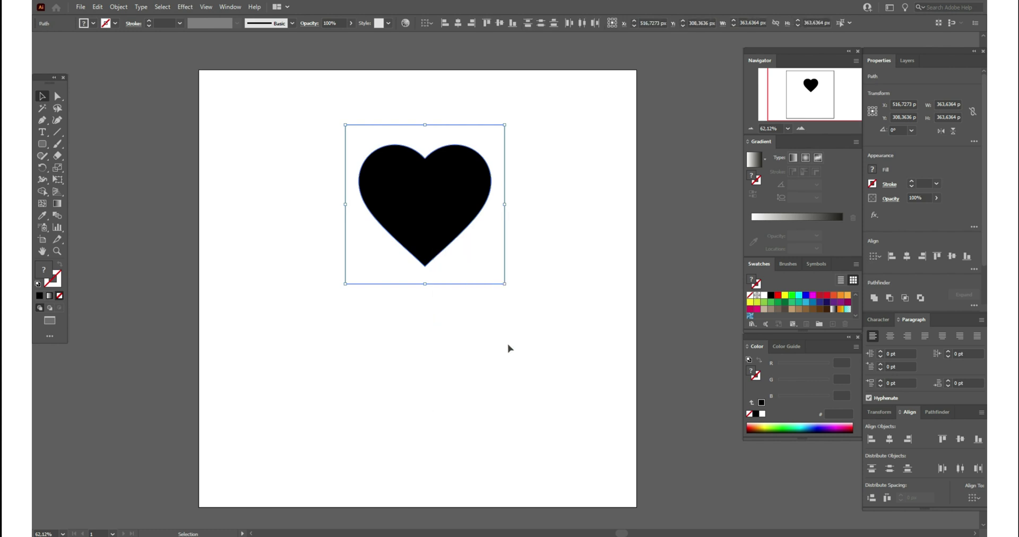
left_click_drag(511, 254, 699, 289)
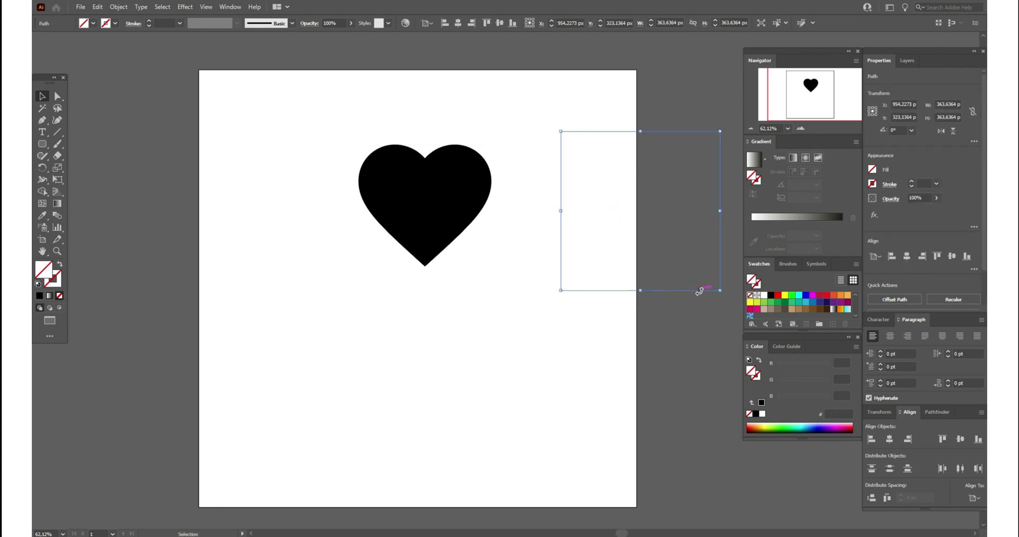
left_click(700, 291)
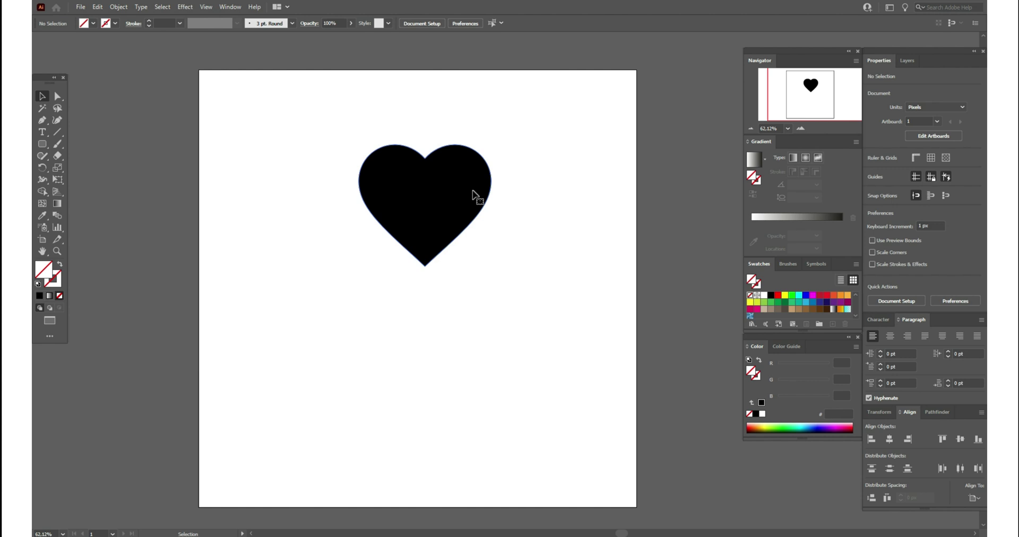
- Fill the black heart dark red (c1272d) after trying green and orange swatches
left_click(474, 196)
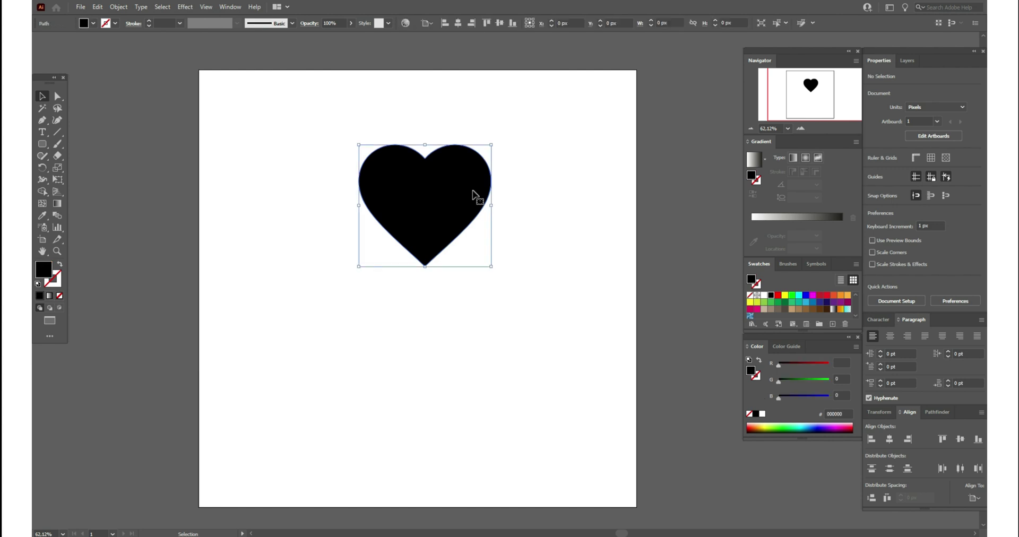
left_click(787, 302)
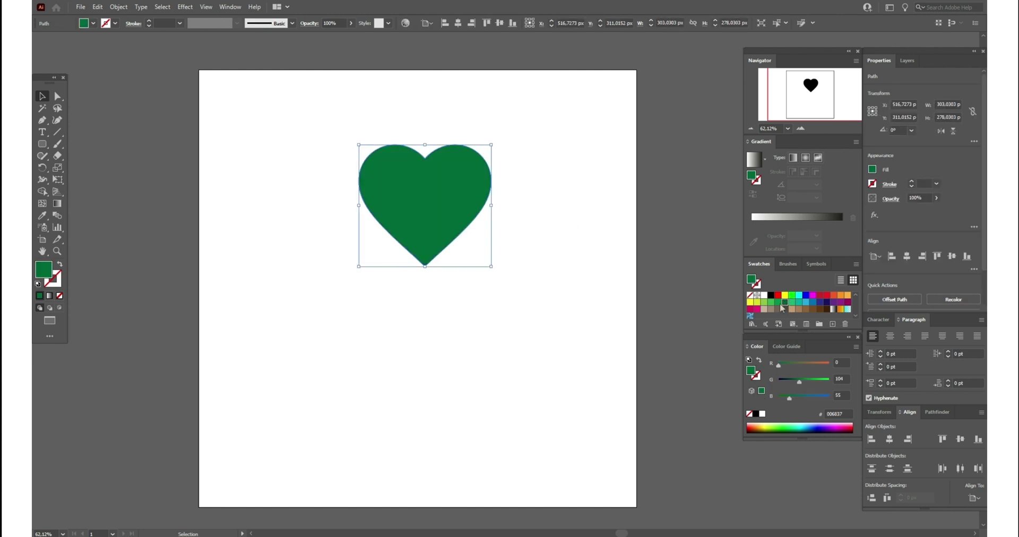
left_click(771, 302)
left_click(834, 295)
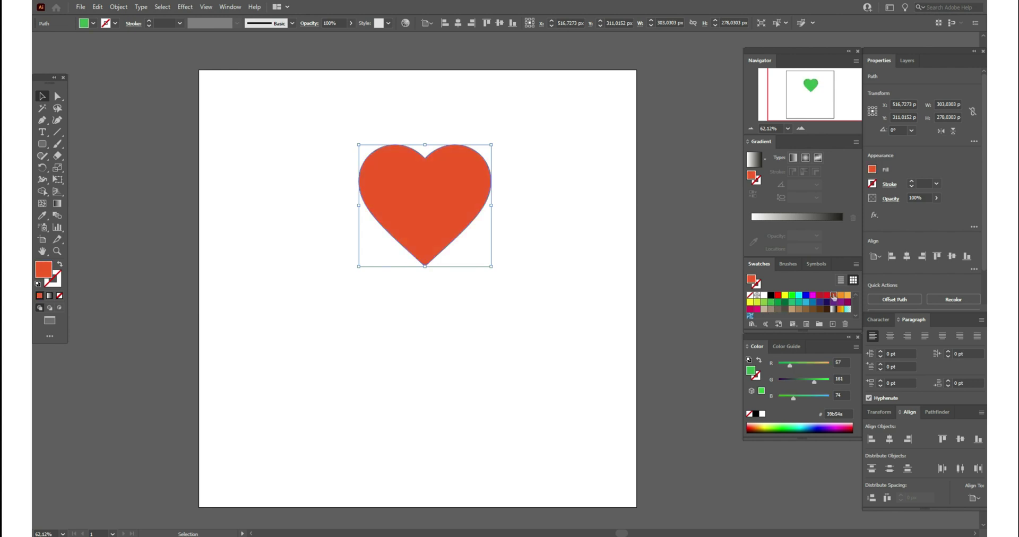
left_click(820, 295)
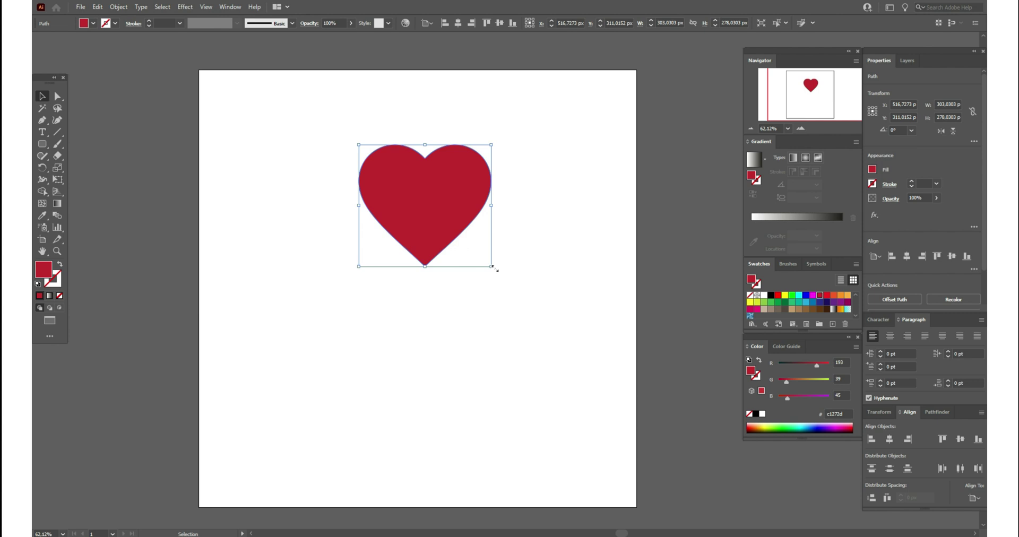
- Shrink the heart to about 114 × 105 px in the artboard's upper right
left_click_drag(492, 267, 651, 500)
left_click_drag(528, 257, 444, 212)
left_click_drag(421, 103, 422, 289)
left_click_drag(426, 367, 567, 144)
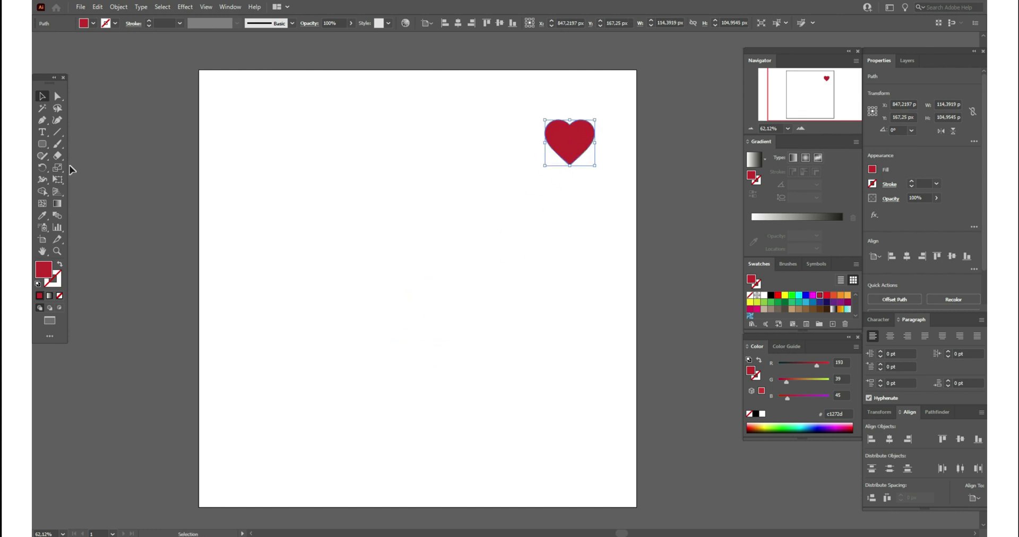
- Draw a rounded square at the artboard's top-left filled light grey #f2f2f2
left_click(41, 145)
left_click_drag(235, 106, 272, 167)
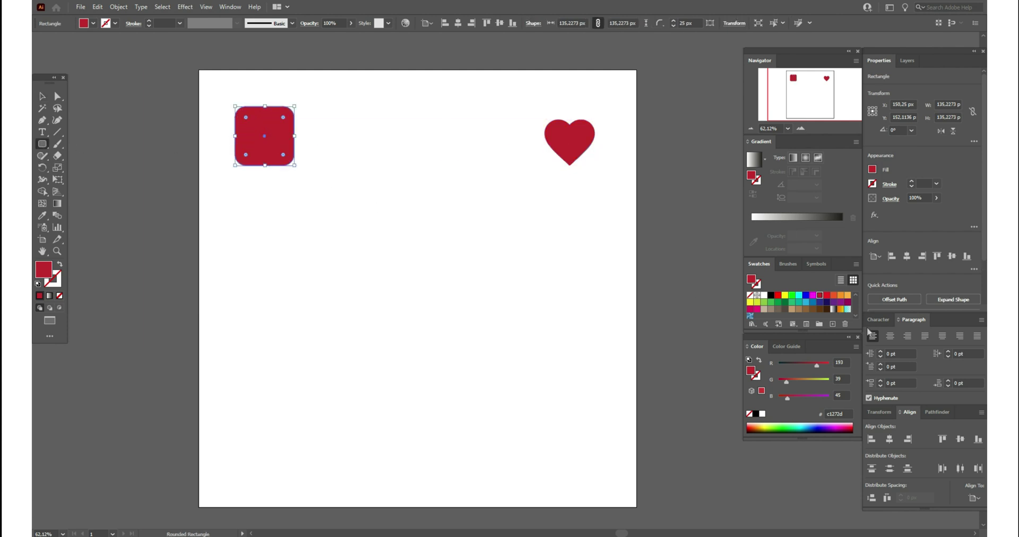
left_click(856, 318)
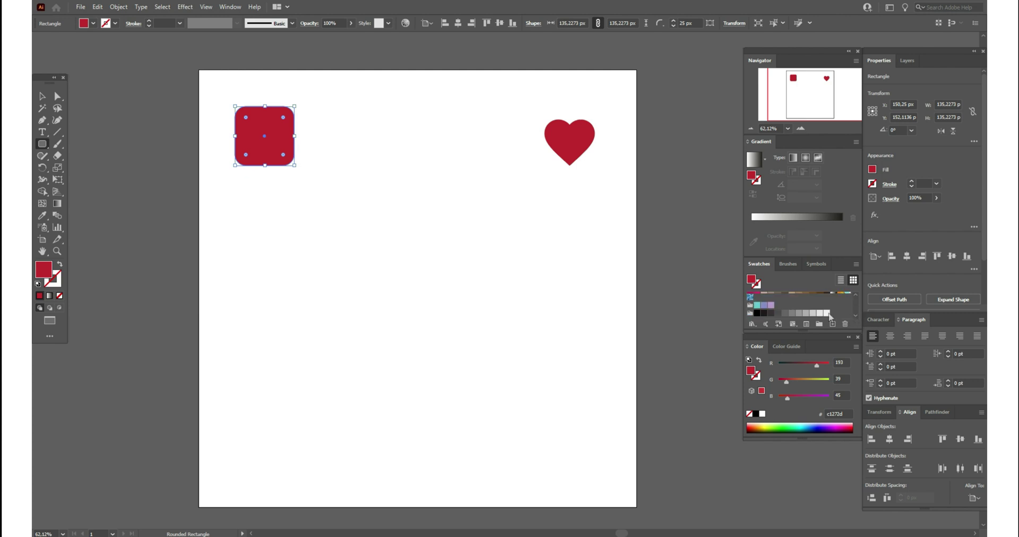
left_click(827, 314)
- Shrink the heart to about 57 × 52 px, bring it to front and centre it on the square
left_click(42, 96)
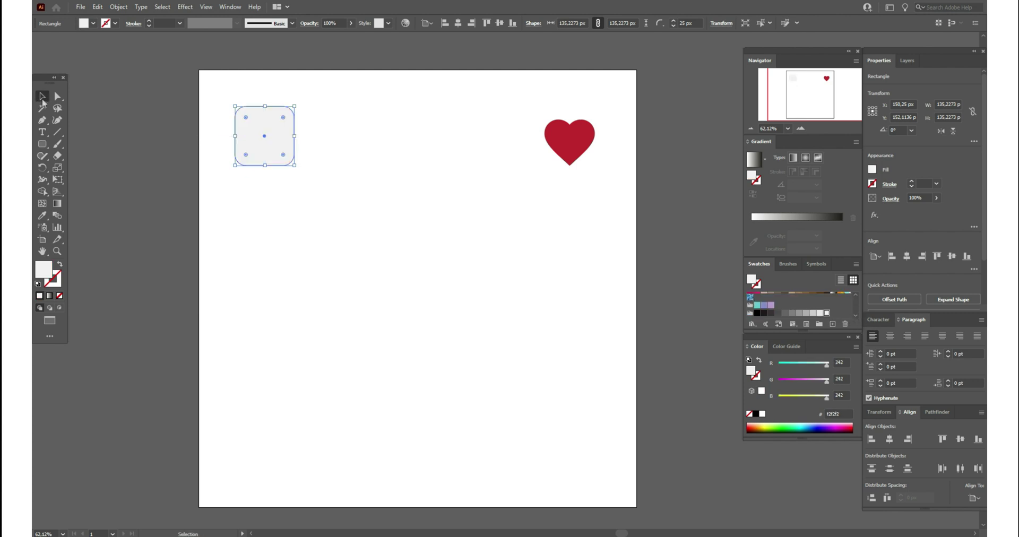
left_click(567, 157)
left_click_drag(595, 165, 375, 153)
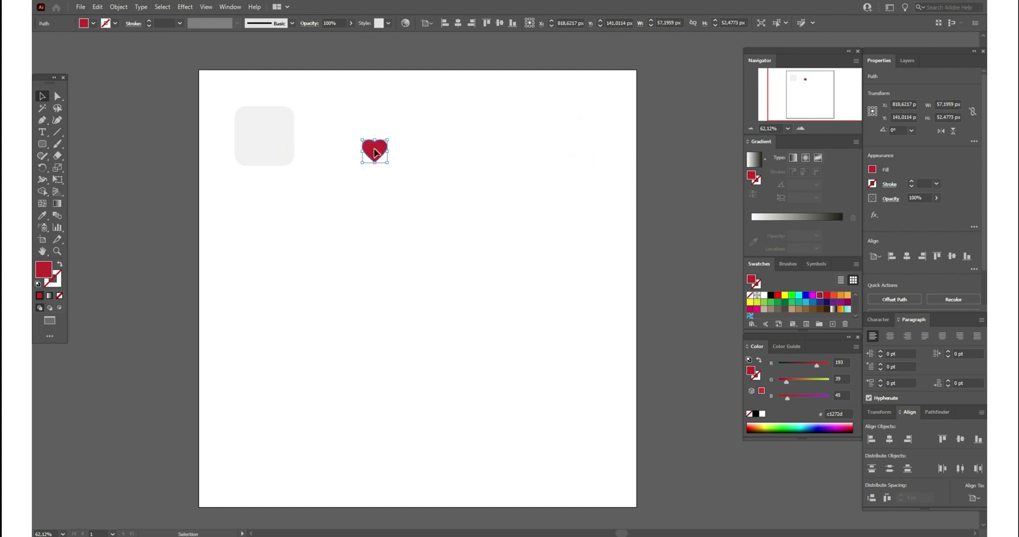
right_click(375, 153)
mouse_move(436, 331)
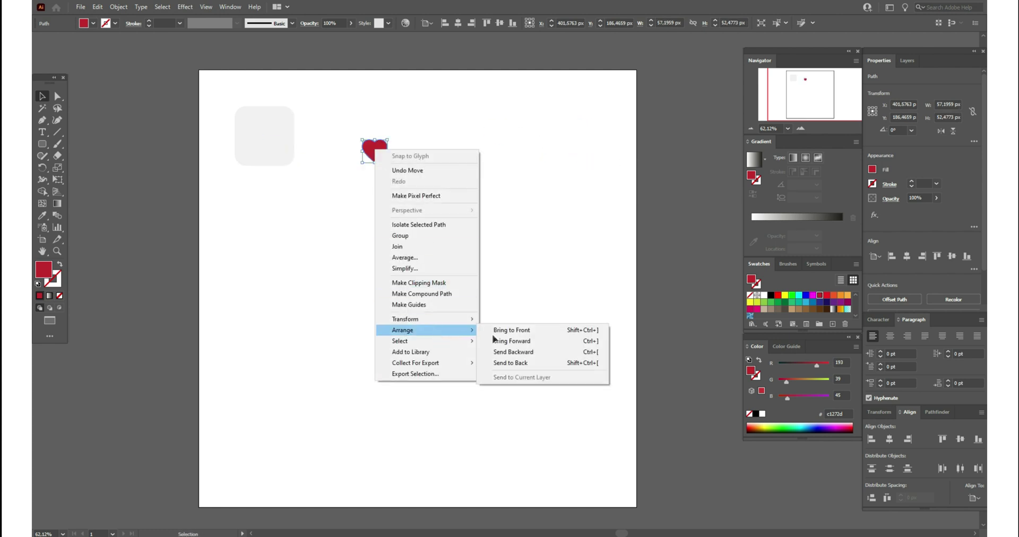
left_click(526, 334)
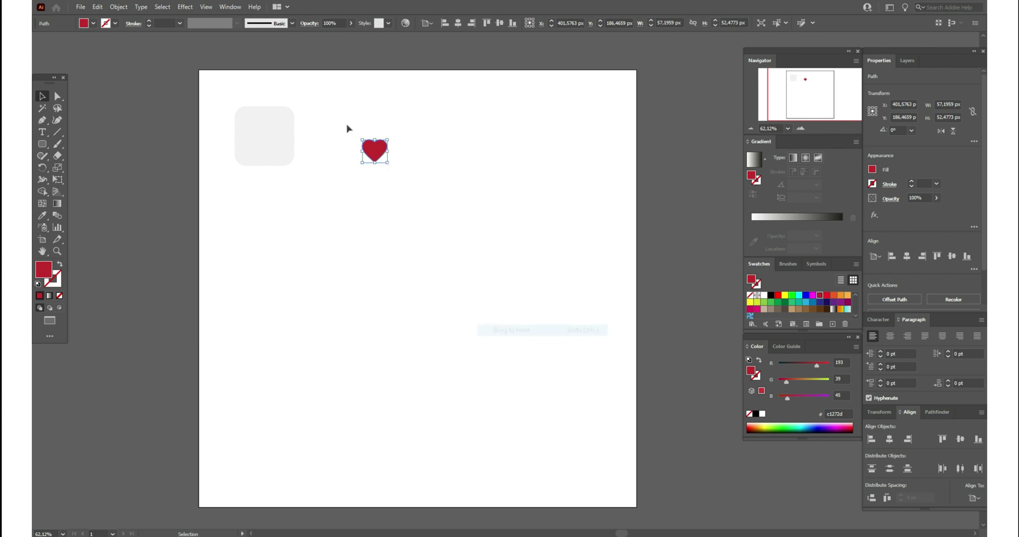
left_click_drag(381, 153, 272, 139)
left_click_drag(236, 95, 330, 192)
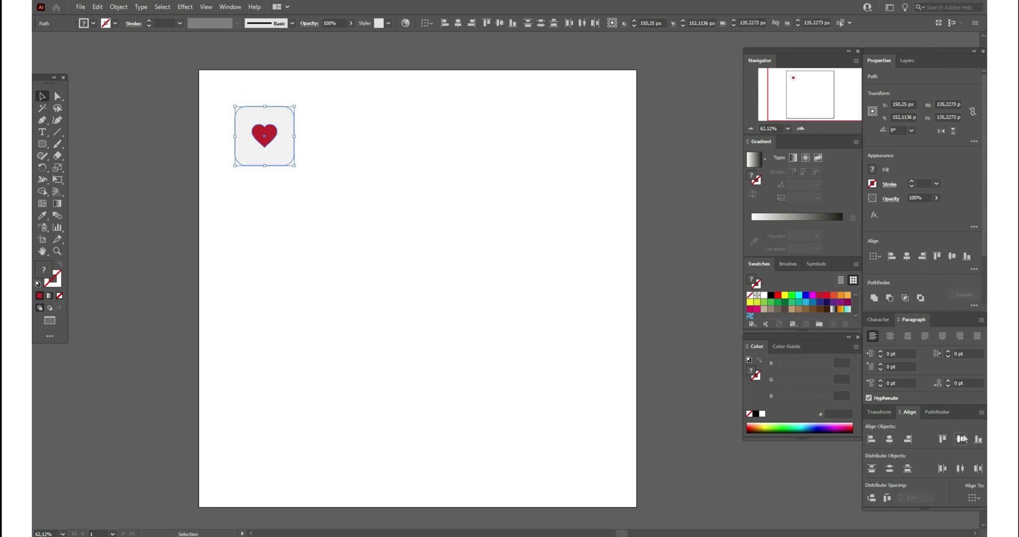
left_click(287, 177)
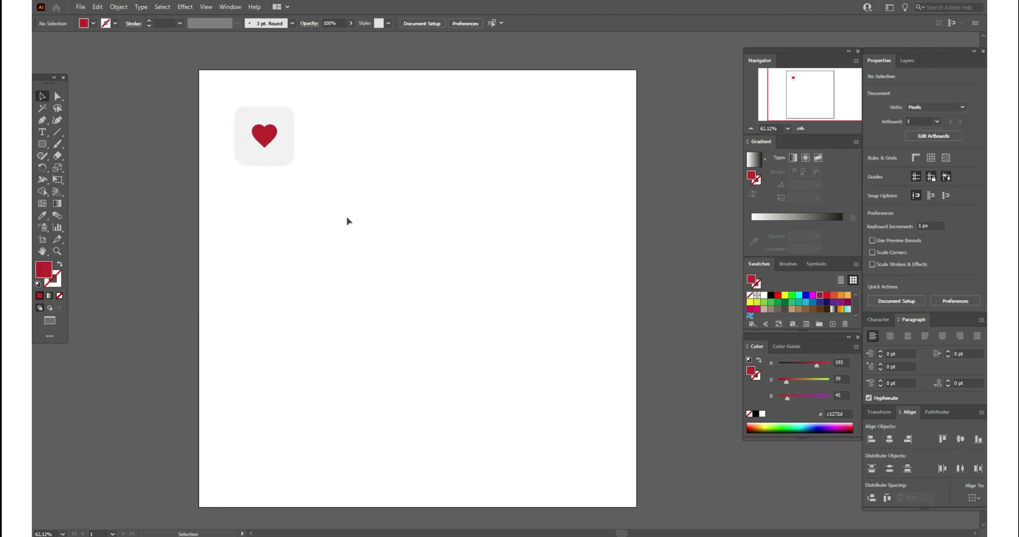
- Duplicate the heart icon with copy and paste and move the copy beside the original
left_click_drag(222, 91, 361, 200)
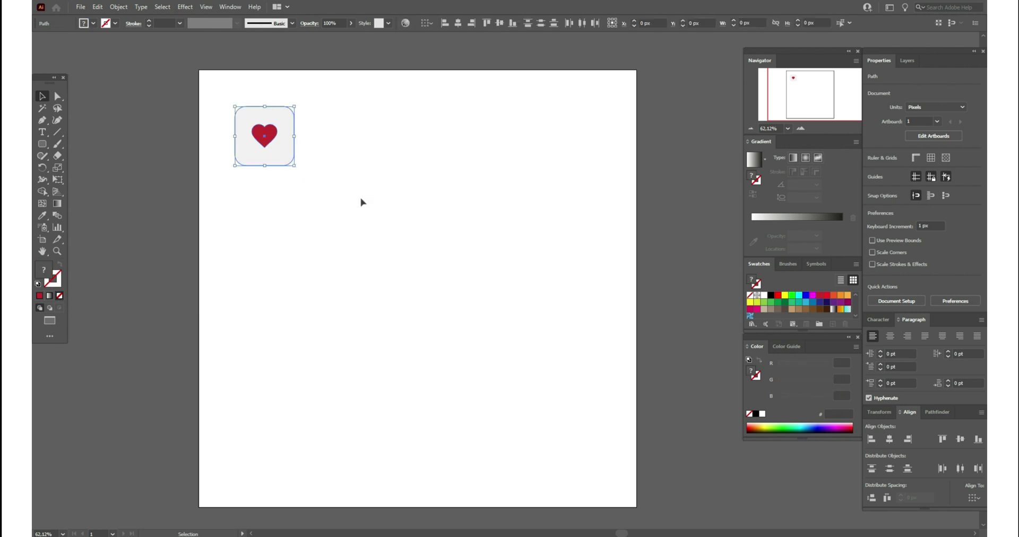
key("a")
key("ctrl+c")
key("ctrl+v")
key("v")
left_click_drag(525, 287, 359, 143)
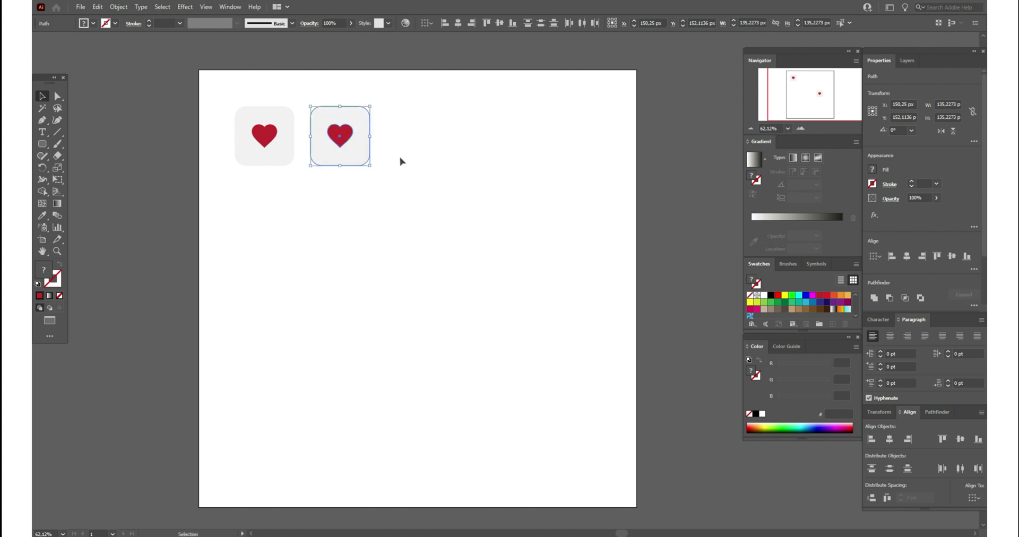
left_click(371, 166)
- Fill the copy's square dark grey #333333 and make its heart white
left_click(365, 159)
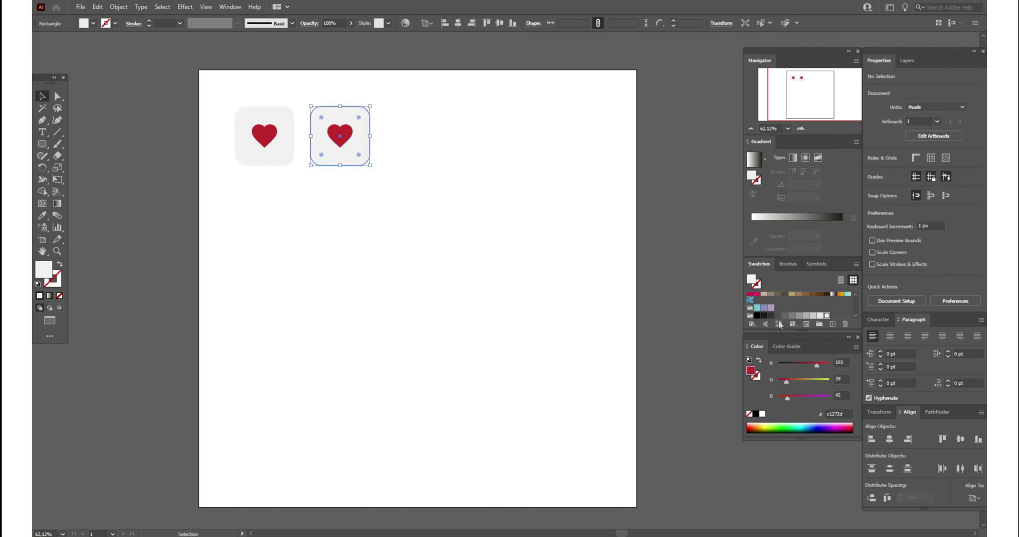
left_click(772, 315)
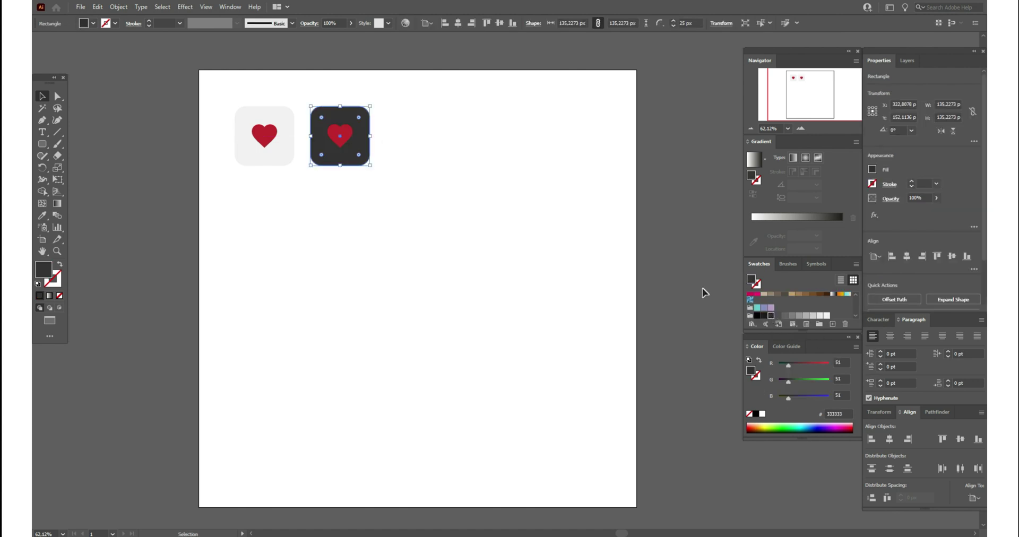
left_click(347, 147)
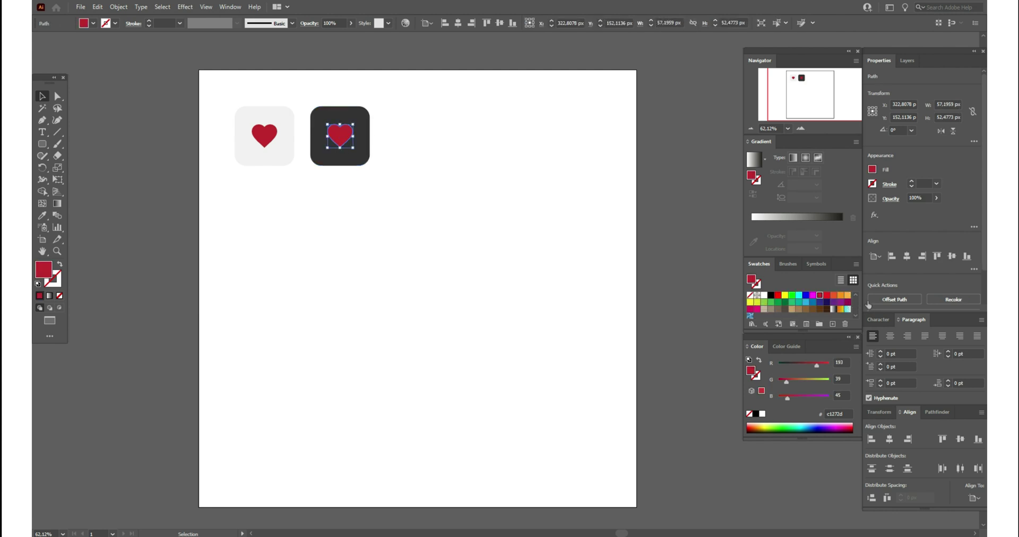
left_click(764, 295)
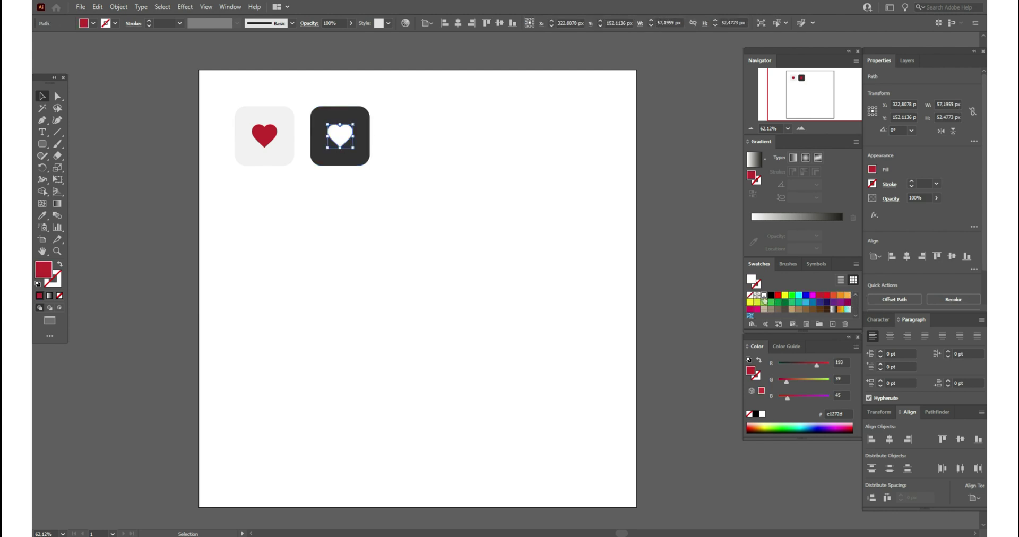
scroll(858, 319, "down", 2)
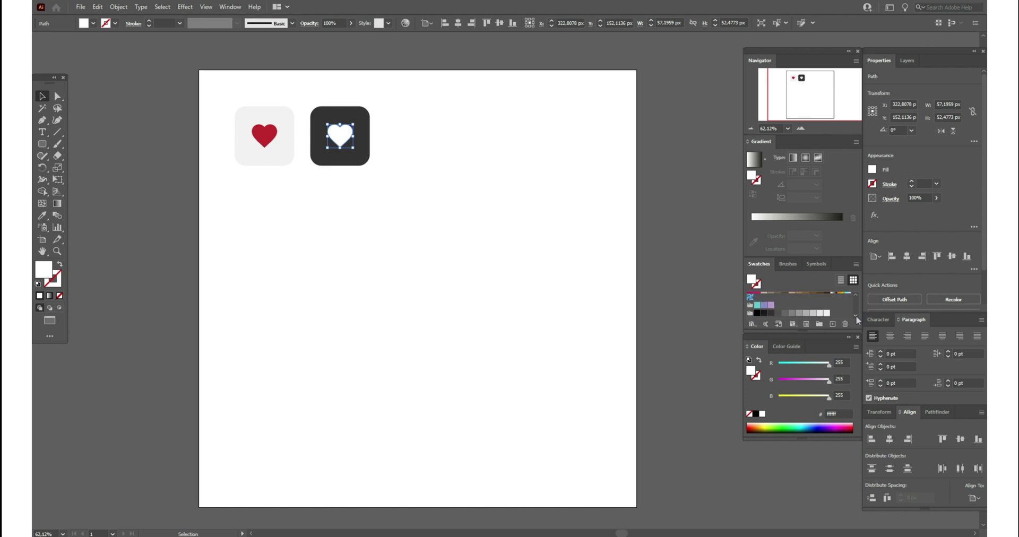
left_click(531, 238)
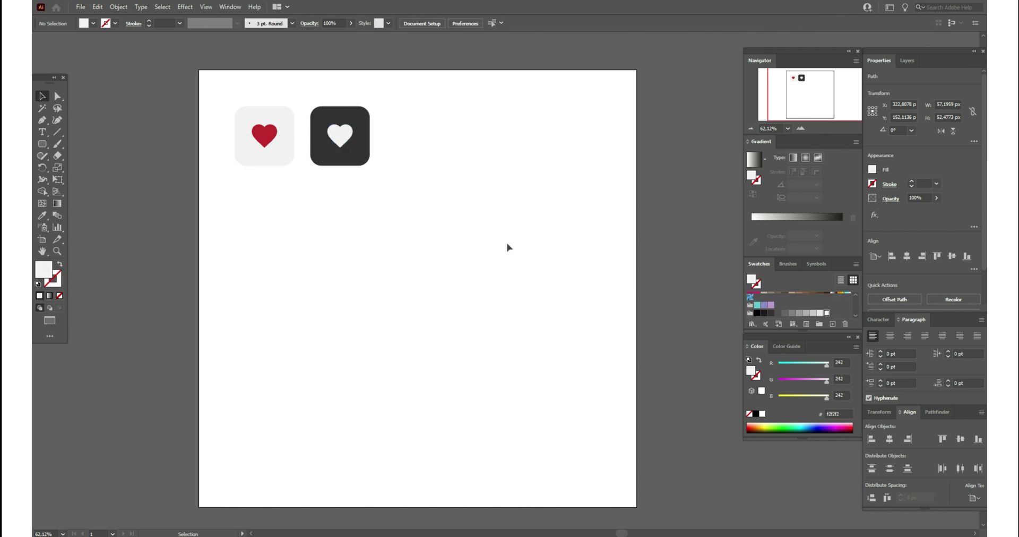